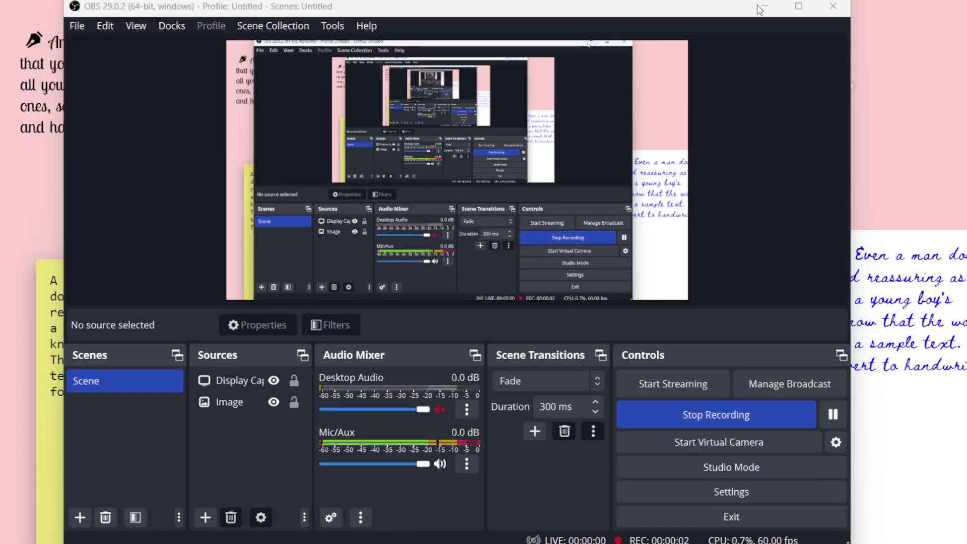
- Minimise the OBS Studio window to show the HandReacting handwriting page
{"action": "left_click", "coordinate": [758, 5]}
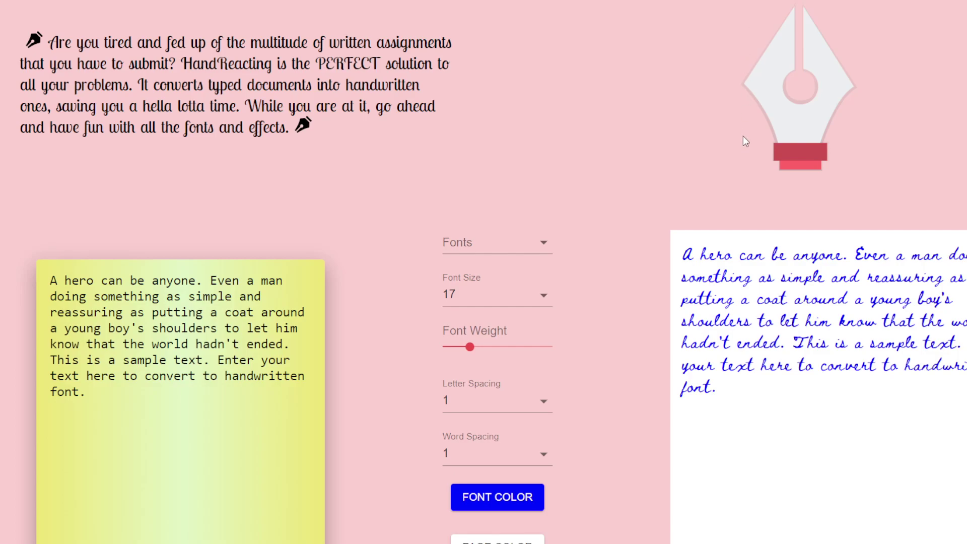
- Review the settings, then select the whole sample hero passage in the yellow input box
{"action": "scroll", "coordinate": [758, 152], "scroll_direction": "down", "scroll_amount": 3}
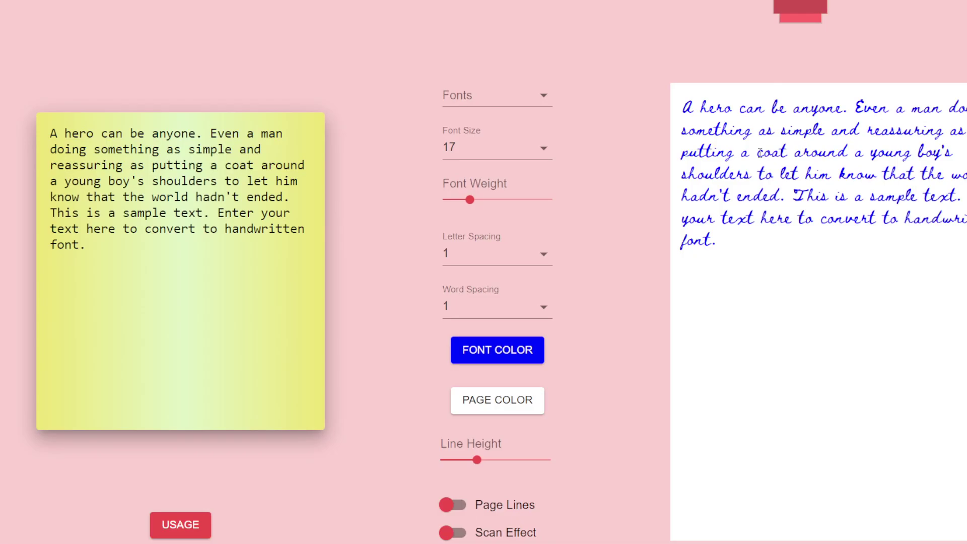
{"action": "scroll", "coordinate": [760, 152], "scroll_direction": "down", "scroll_amount": 1}
{"action": "scroll", "coordinate": [591, 99], "scroll_direction": "up", "scroll_amount": 1}
{"action": "left_click_drag", "start_coordinate": [91, 253], "coordinate": [29, 132]}
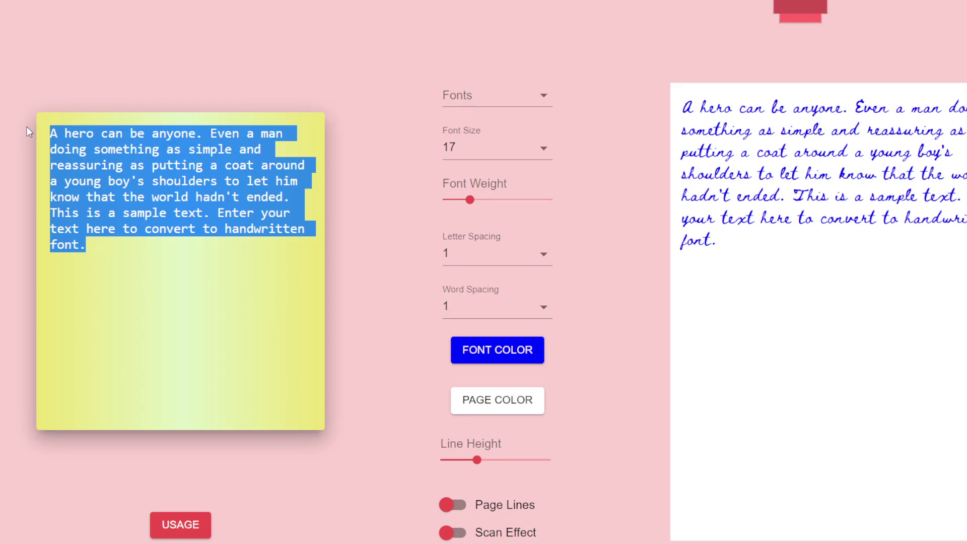
- Replace the sample passage with a capitalised sentence naming New Zealand's captain
{"action": "key", "text": "BackSpace"}
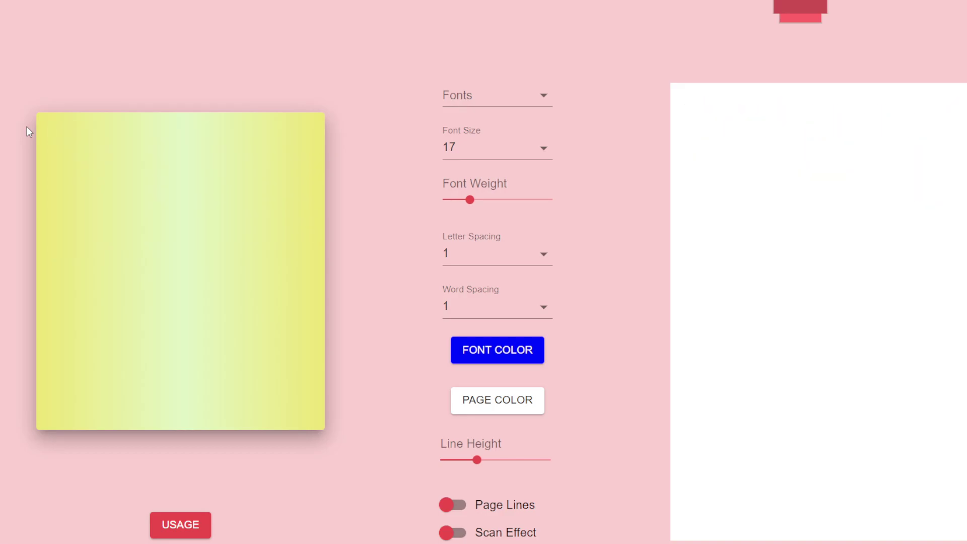
{"action": "type", "text": "a"}
{"action": "key", "text": "BackSpace"}
{"action": "type", "text": "KANE WILLIAMSON"}
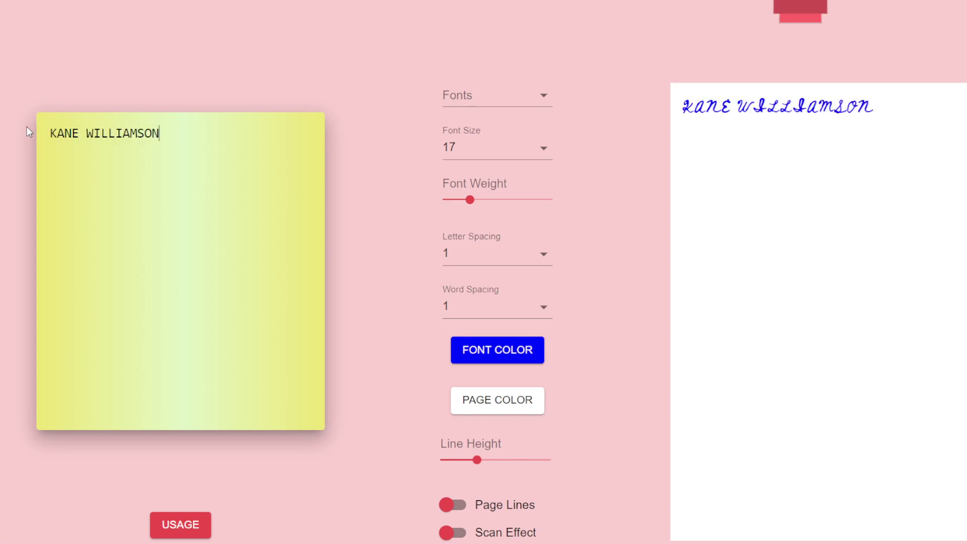
{"action": "type", "text": " IS THE CAPTAI"}
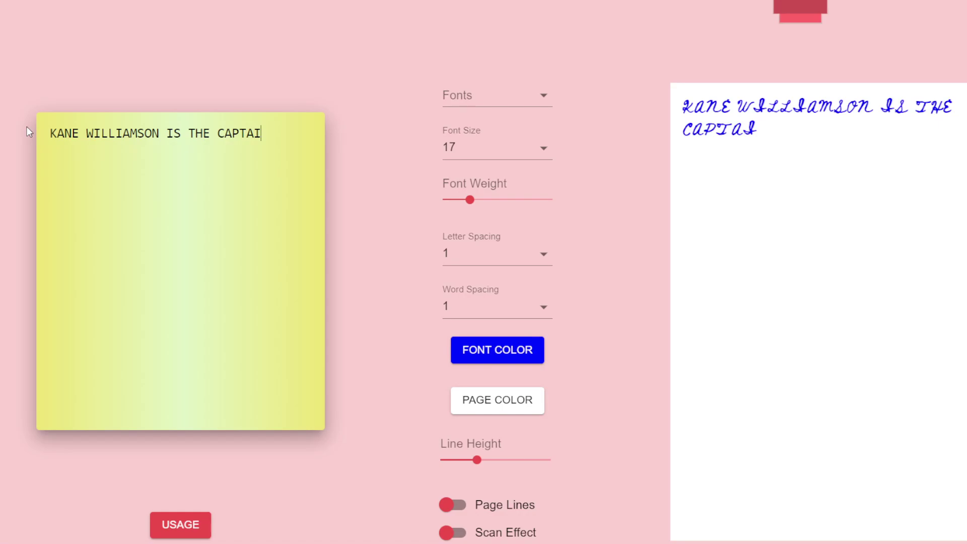
{"action": "type", "text": "N OF NEW ZEALA"}
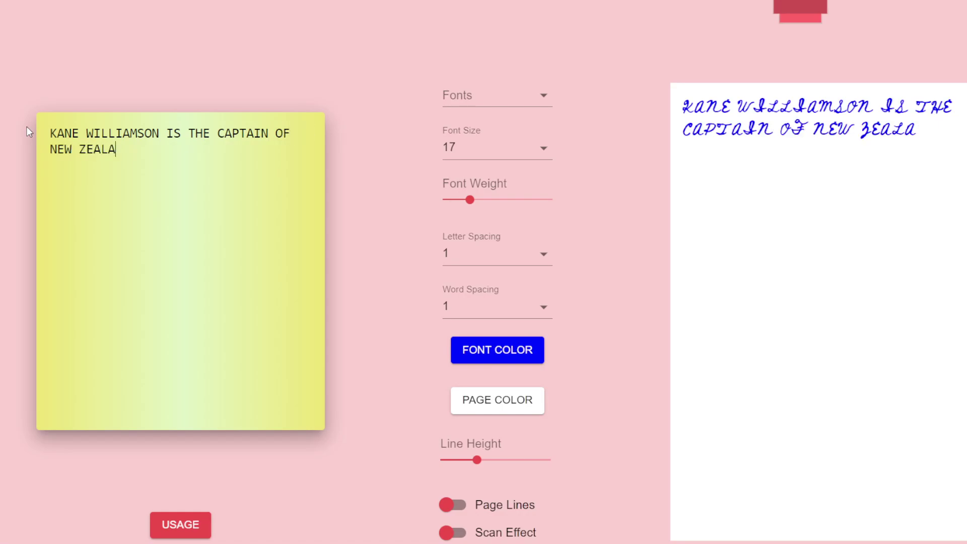
{"action": "type", "text": "ND"}
- Try the Qwigley, Lovers Quarrel and Beth Ellen handwriting fonts
{"action": "left_click", "coordinate": [459, 98]}
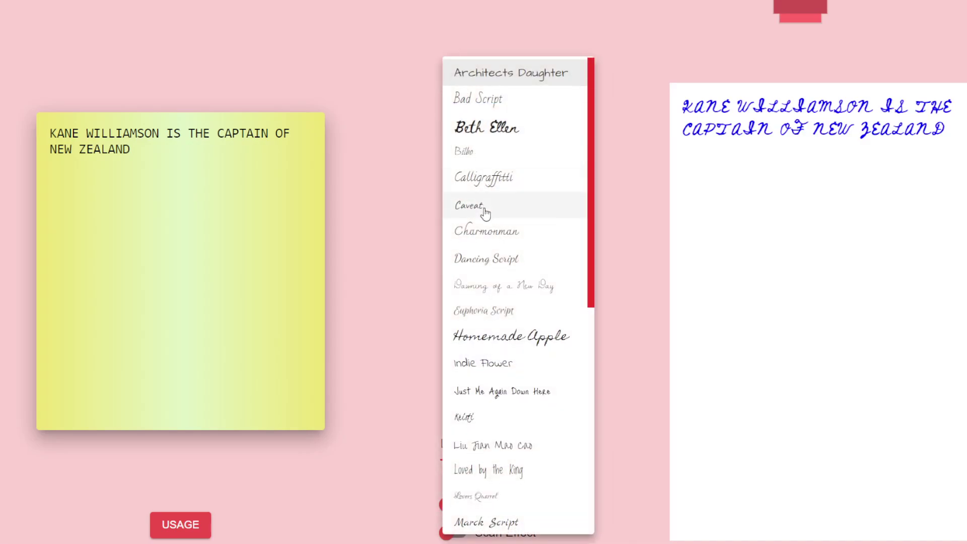
{"action": "scroll", "coordinate": [485, 213], "scroll_direction": "down", "scroll_amount": 8}
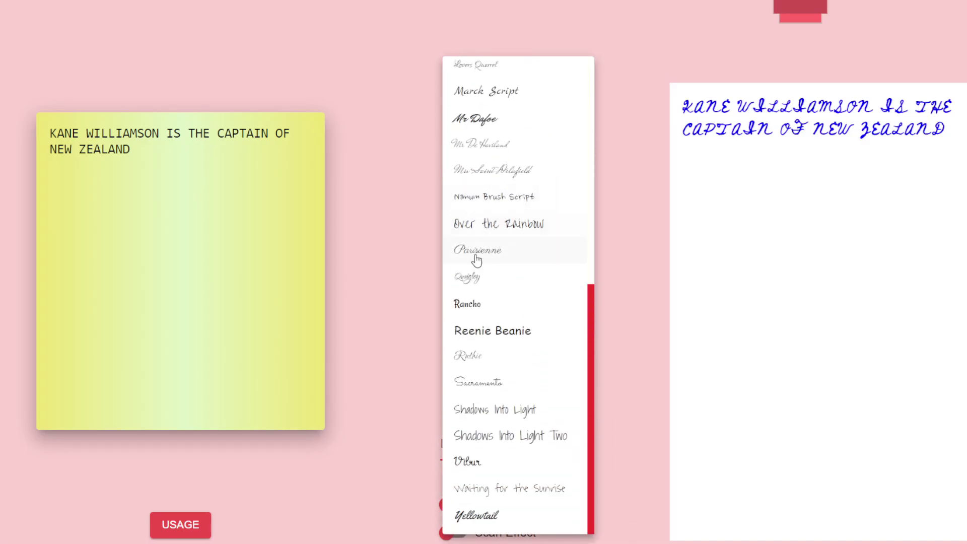
{"action": "left_click", "coordinate": [473, 277]}
{"action": "left_click", "coordinate": [477, 94]}
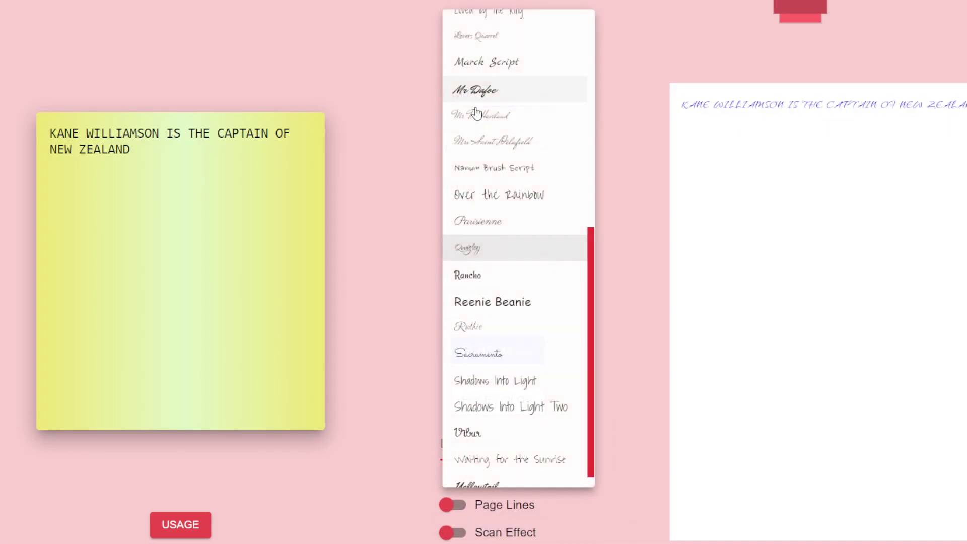
{"action": "scroll", "coordinate": [482, 177], "scroll_direction": "up", "scroll_amount": 2}
{"action": "left_click", "coordinate": [486, 119]}
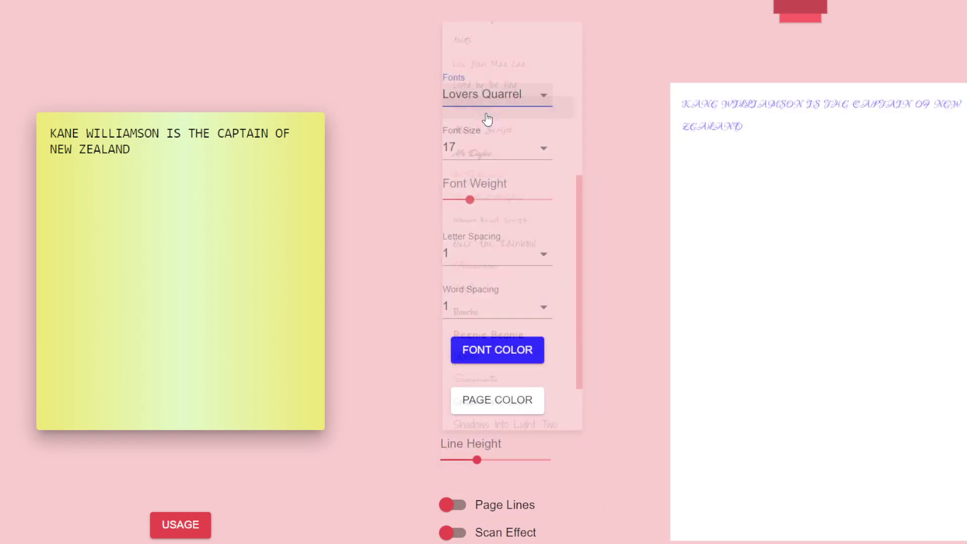
{"action": "left_click", "coordinate": [501, 96]}
{"action": "left_click", "coordinate": [487, 85]}
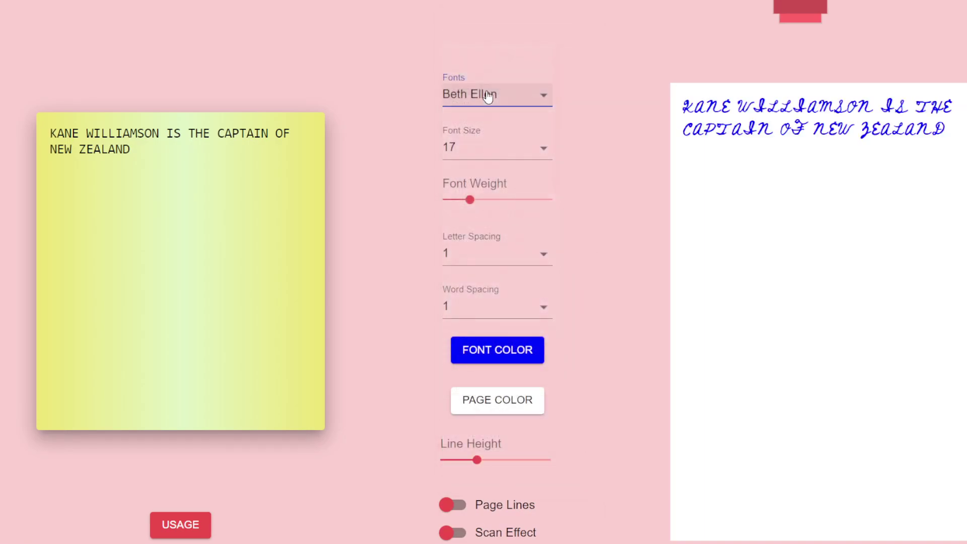
- Switch to Yellowtail and append a sentence naming the Kiwis' batter
{"action": "left_click", "coordinate": [487, 96]}
{"action": "scroll", "coordinate": [490, 212], "scroll_direction": "down", "scroll_amount": 10}
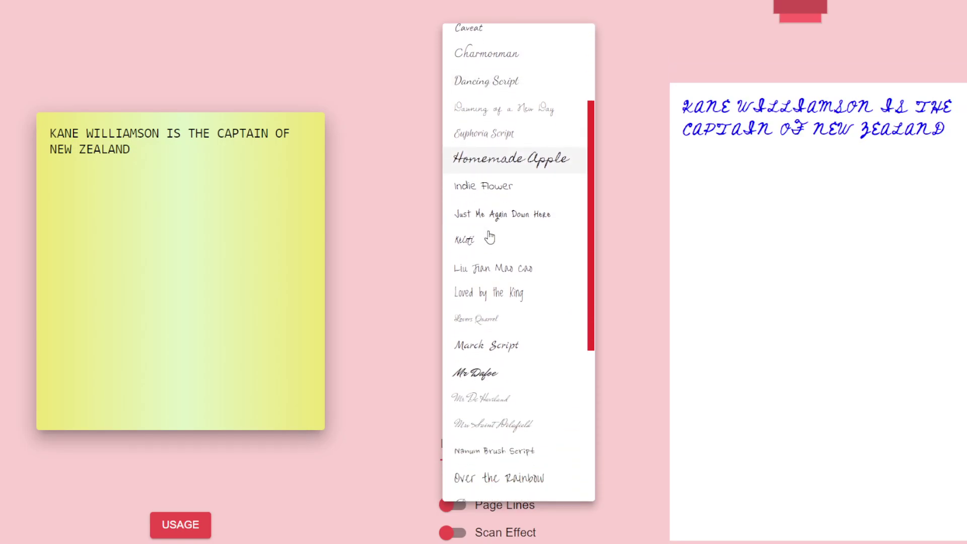
{"action": "scroll", "coordinate": [490, 251], "scroll_direction": "down", "scroll_amount": 2}
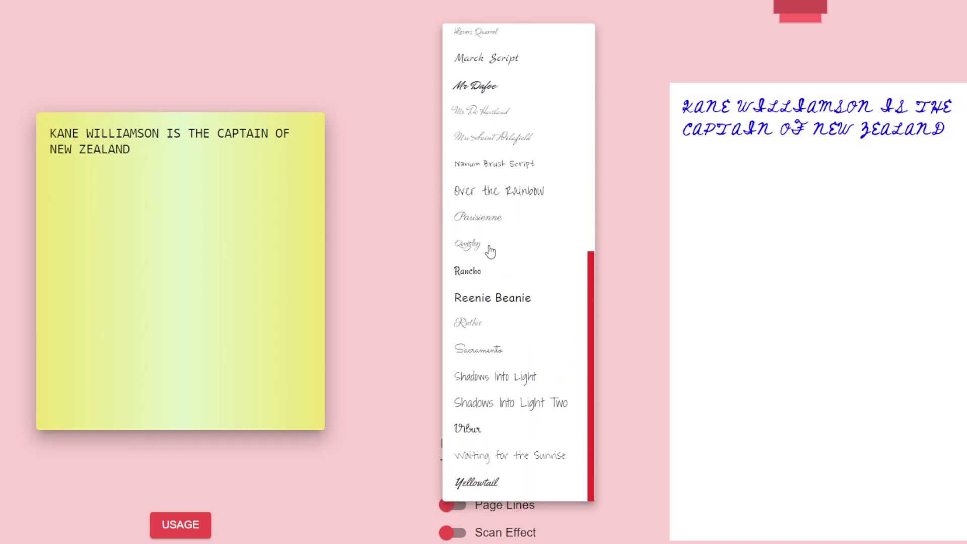
{"action": "left_click", "coordinate": [488, 492]}
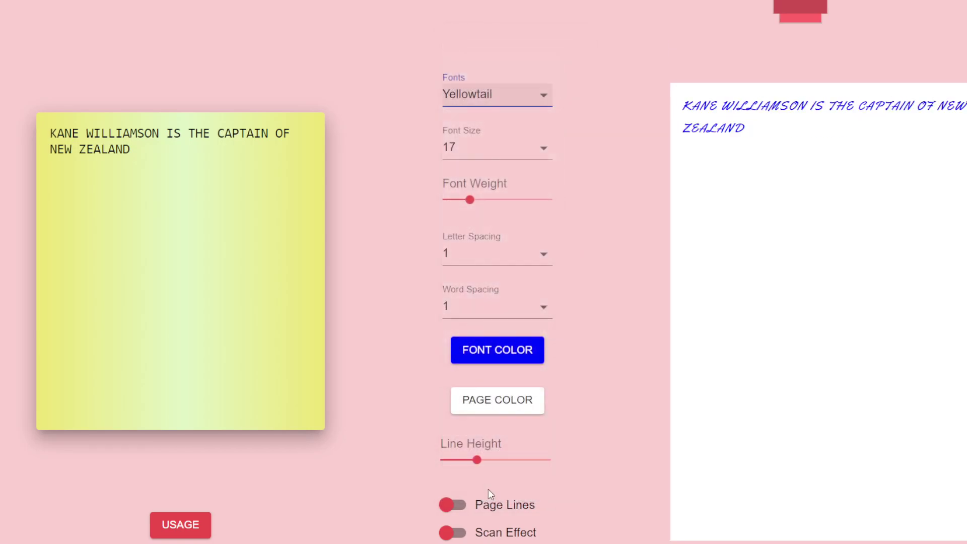
{"action": "left_click", "coordinate": [150, 151]}
{"action": "type", "text": "DEVON CONWAY"}
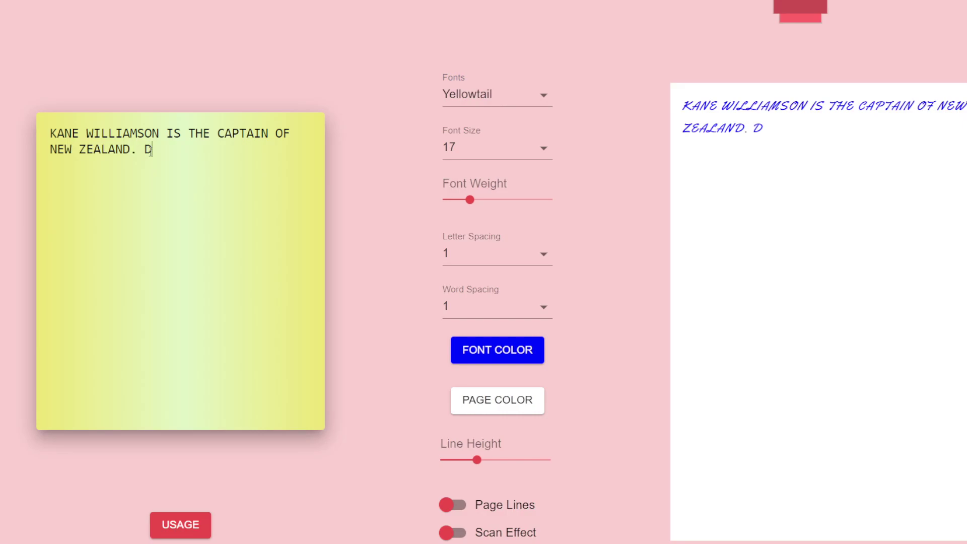
{"action": "type", "text": " IS TH"}
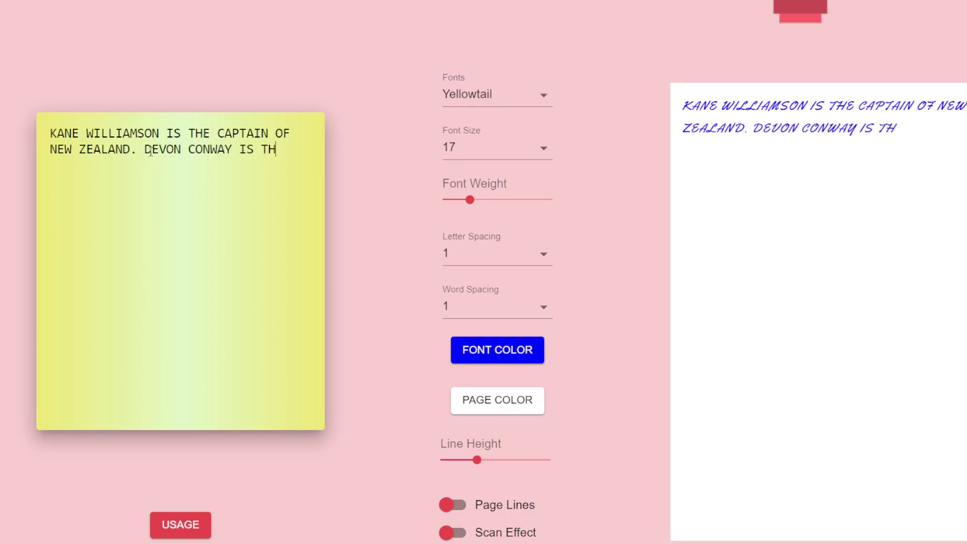
{"action": "type", "text": "E BATTE"}
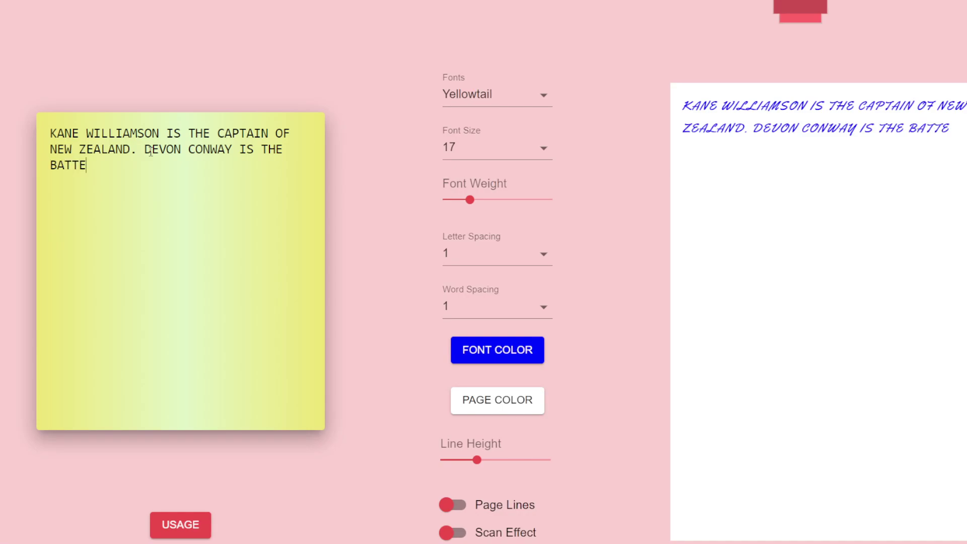
{"action": "type", "text": "R FOR THE KIWIS."}
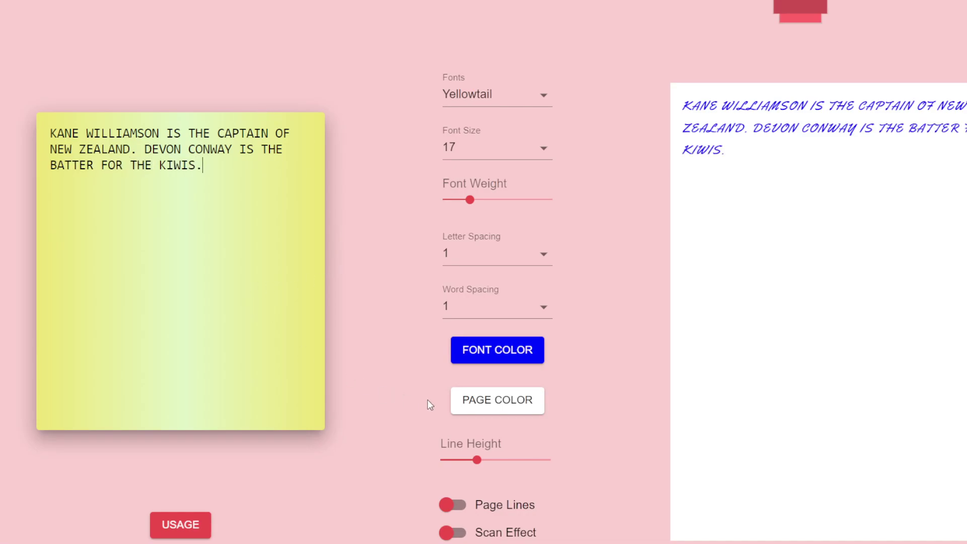
- Try grey and yellow page colours, settling on light cyan
{"action": "left_click", "coordinate": [471, 398]}
{"action": "left_click", "coordinate": [451, 448]}
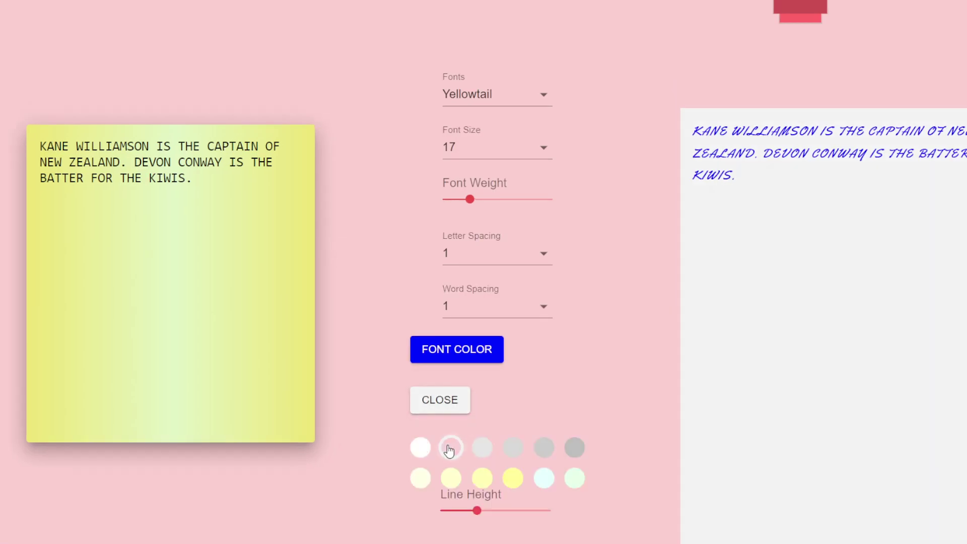
{"action": "left_click", "coordinate": [481, 450]}
{"action": "left_click", "coordinate": [486, 480]}
{"action": "left_click", "coordinate": [513, 480]}
{"action": "left_click", "coordinate": [544, 479]}
- Set word spacing to 3, letter spacing to 4, and lighten the ink weight
{"action": "left_click", "coordinate": [470, 316]}
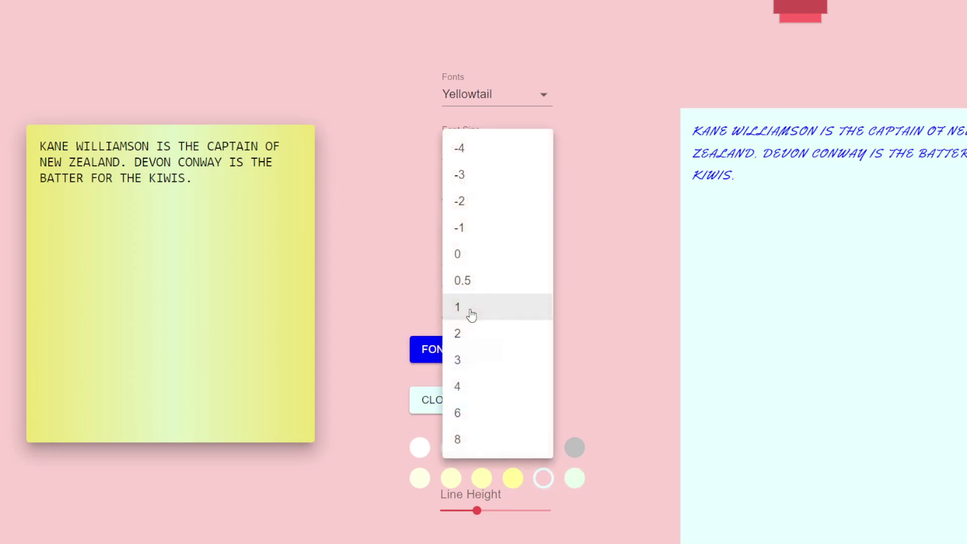
{"action": "left_click", "coordinate": [480, 362]}
{"action": "left_click", "coordinate": [482, 256]}
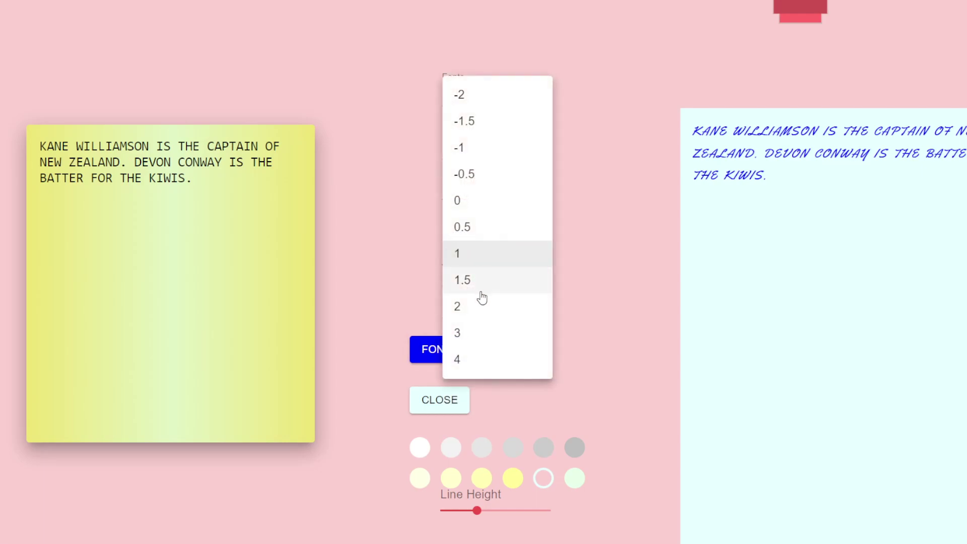
{"action": "left_click", "coordinate": [477, 358]}
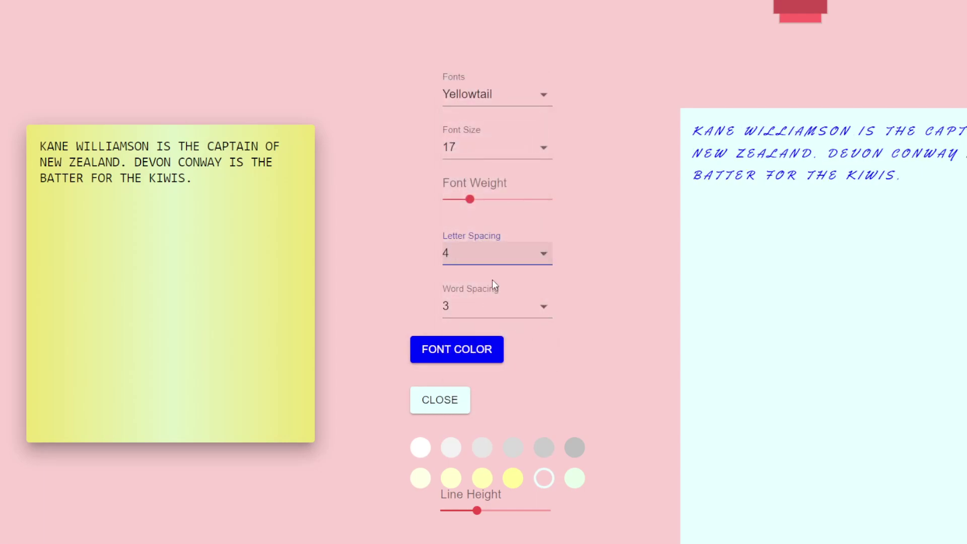
{"action": "left_click_drag", "start_coordinate": [470, 208], "coordinate": [499, 214]}
- Set the handwriting font size to 21 and check the font selection
{"action": "left_click", "coordinate": [474, 154]}
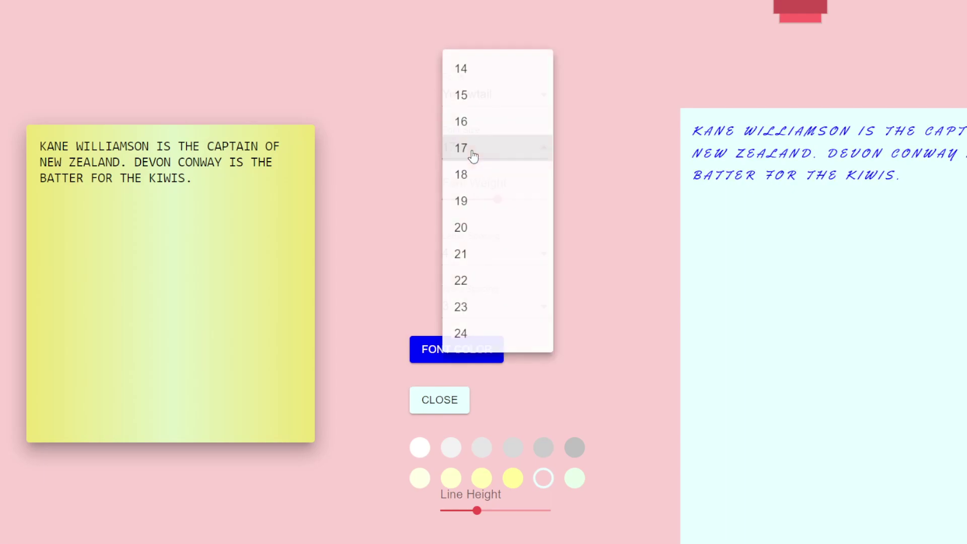
{"action": "left_click", "coordinate": [487, 265]}
{"action": "mouse_move", "coordinate": [489, 204]}
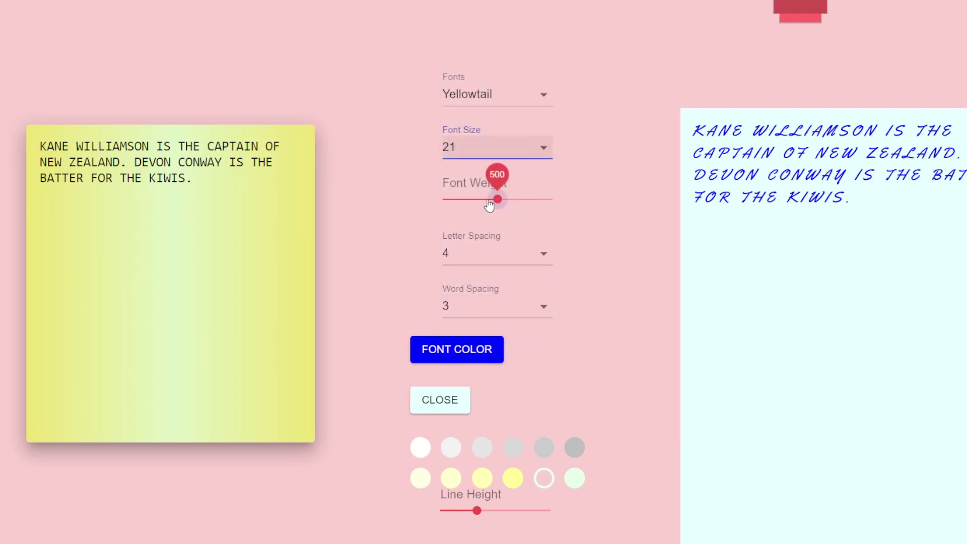
{"action": "left_click", "coordinate": [466, 96]}
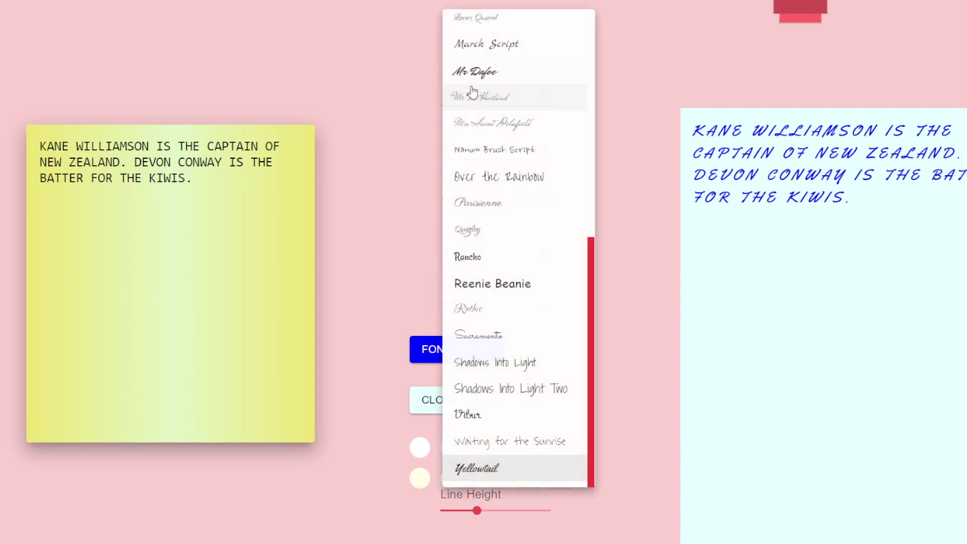
- Keep Yellowtail and download the handwritten page as an image
{"action": "left_click", "coordinate": [389, 101]}
{"action": "scroll", "coordinate": [844, 272], "scroll_direction": "down", "scroll_amount": 4}
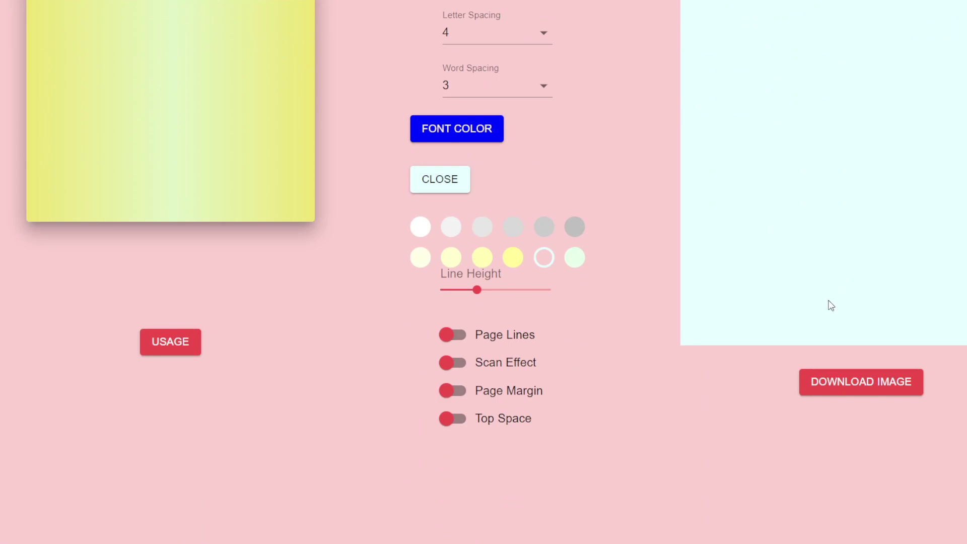
{"action": "scroll", "coordinate": [831, 305], "scroll_direction": "up", "scroll_amount": 3}
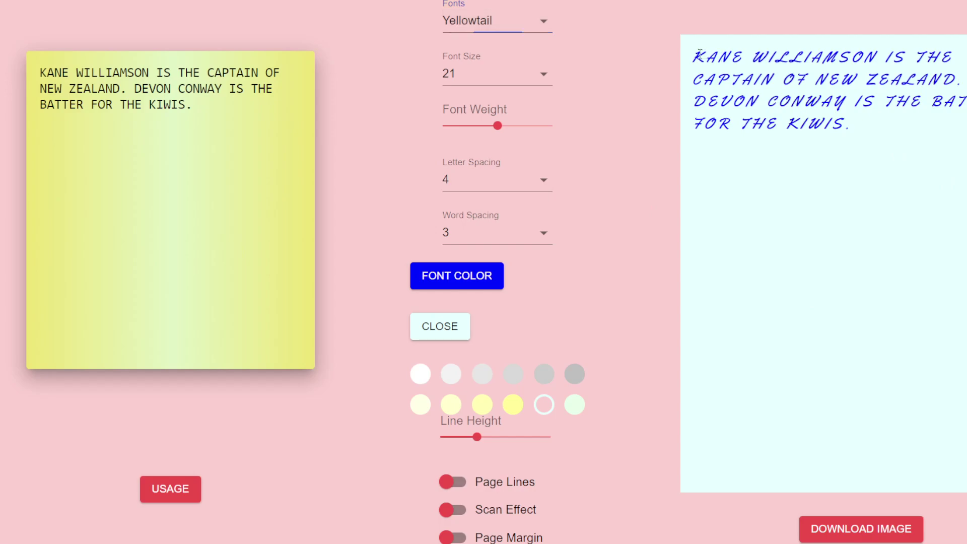
{"action": "left_click_drag", "start_coordinate": [698, 55], "coordinate": [856, 127]}
{"action": "scroll", "coordinate": [878, 215], "scroll_direction": "down", "scroll_amount": 3}
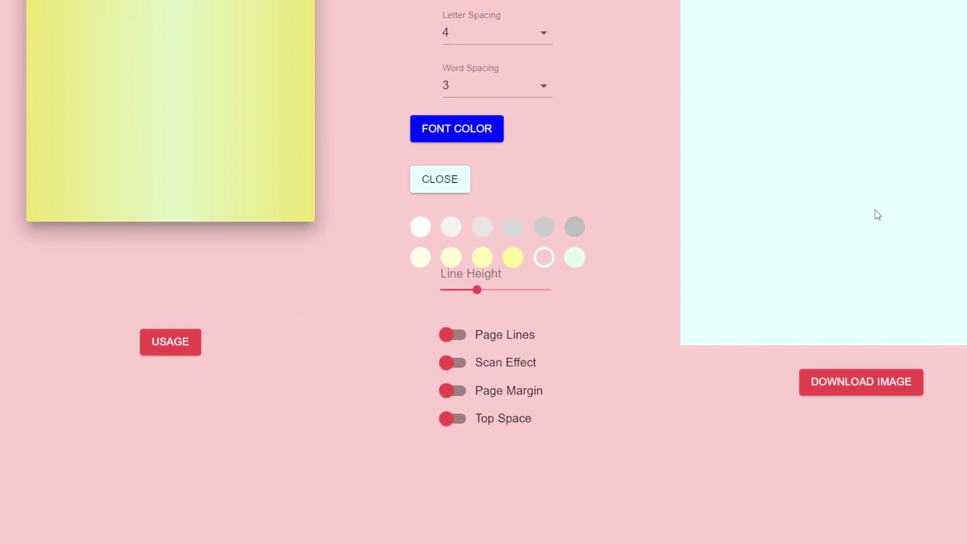
{"action": "left_click", "coordinate": [852, 392]}
- Download the page again as JPEG and open download (2).jpeg to view it
{"action": "scroll", "coordinate": [659, 317], "scroll_direction": "up", "scroll_amount": 4}
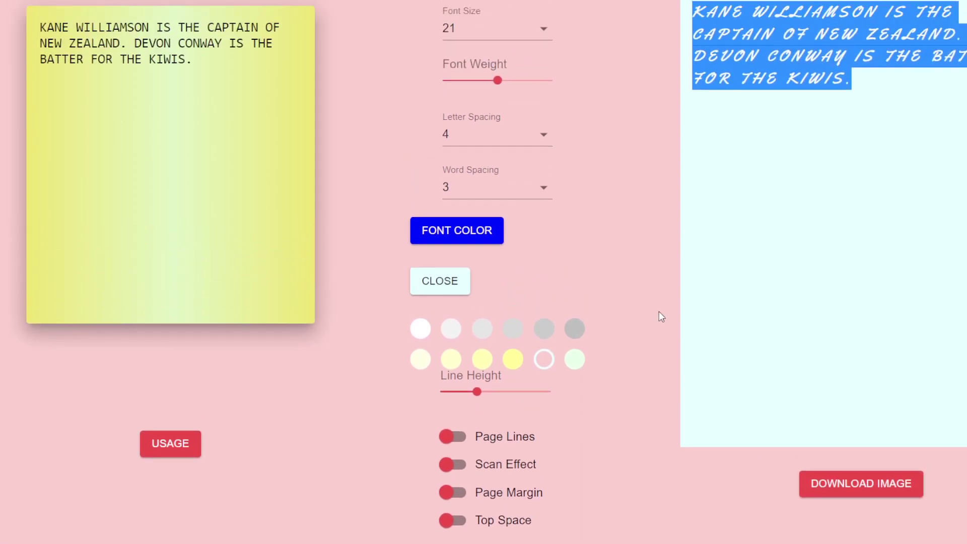
{"action": "scroll", "coordinate": [720, 224], "scroll_direction": "down", "scroll_amount": 3}
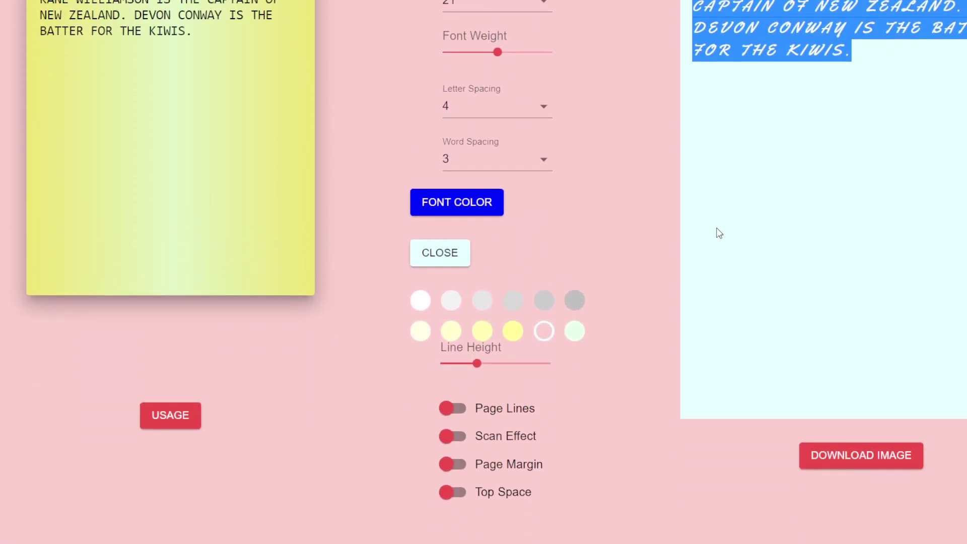
{"action": "left_click", "coordinate": [831, 460]}
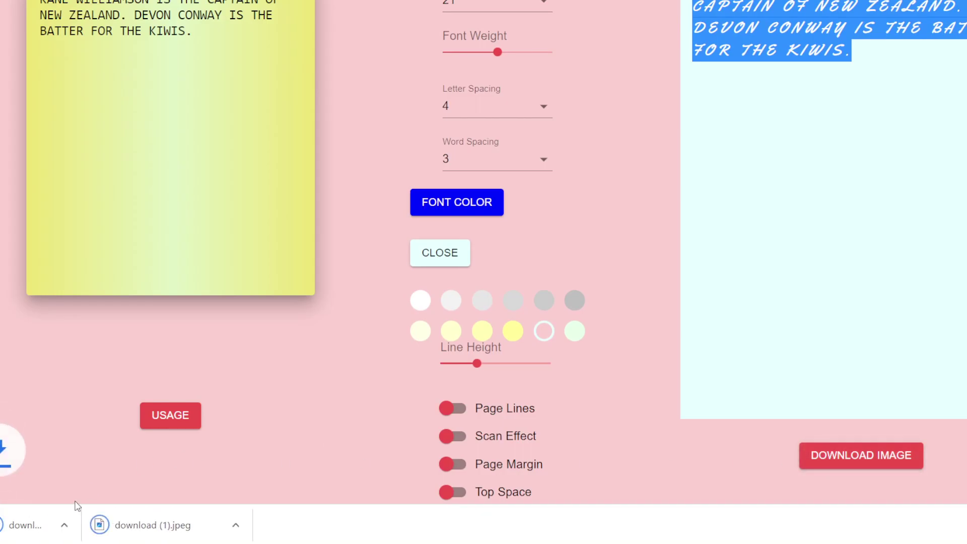
{"action": "left_click", "coordinate": [76, 529]}
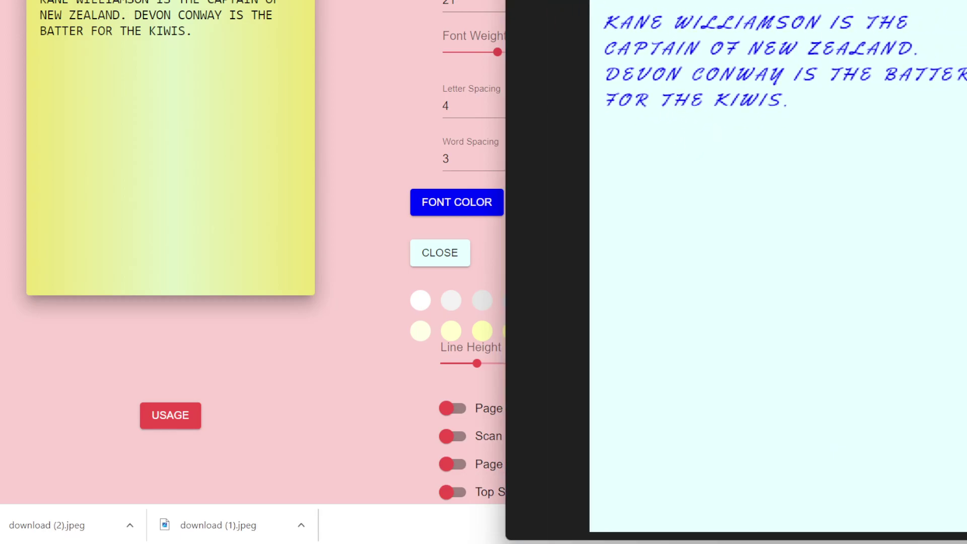
{"action": "scroll", "coordinate": [868, 81], "scroll_direction": "down", "scroll_amount": 2}
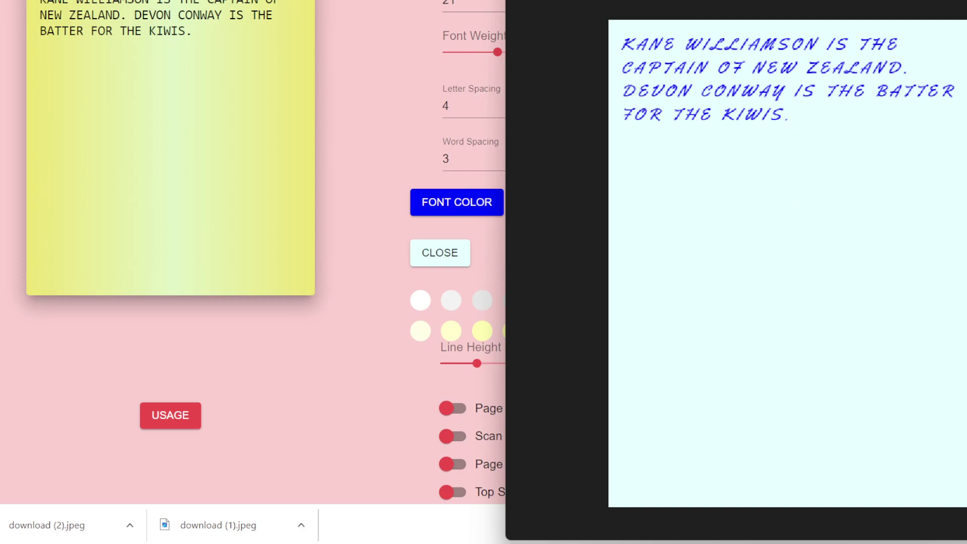
- Close the downloaded image and start choosing a new handwriting colour
{"action": "left_click", "coordinate": [54, 248]}
{"action": "scroll", "coordinate": [48, 249], "scroll_direction": "up", "scroll_amount": 4}
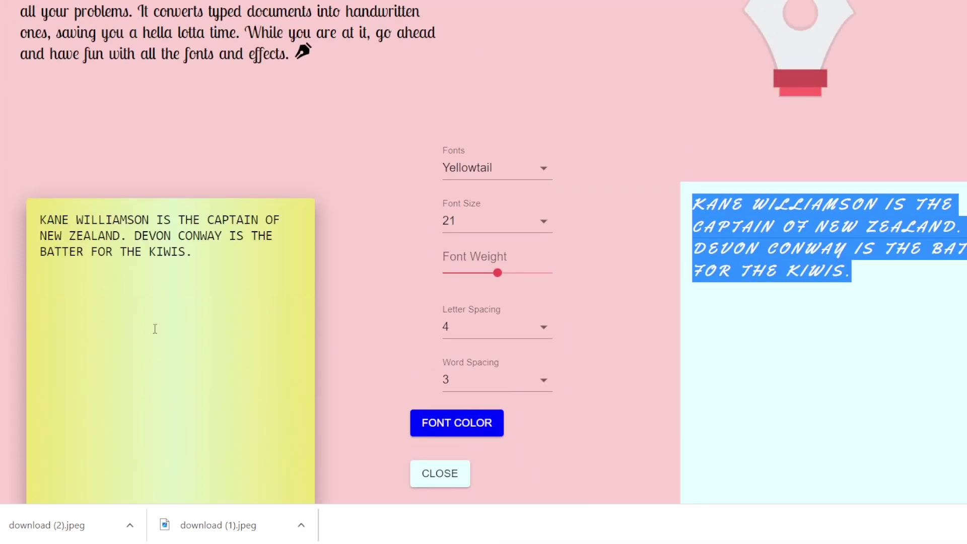
{"action": "scroll", "coordinate": [207, 334], "scroll_direction": "down", "scroll_amount": 1}
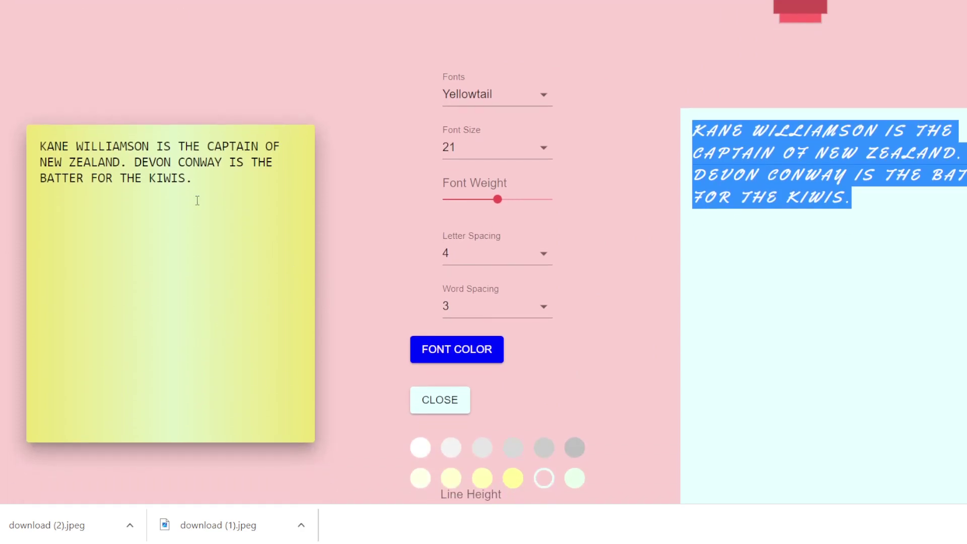
{"action": "left_click", "coordinate": [448, 353]}
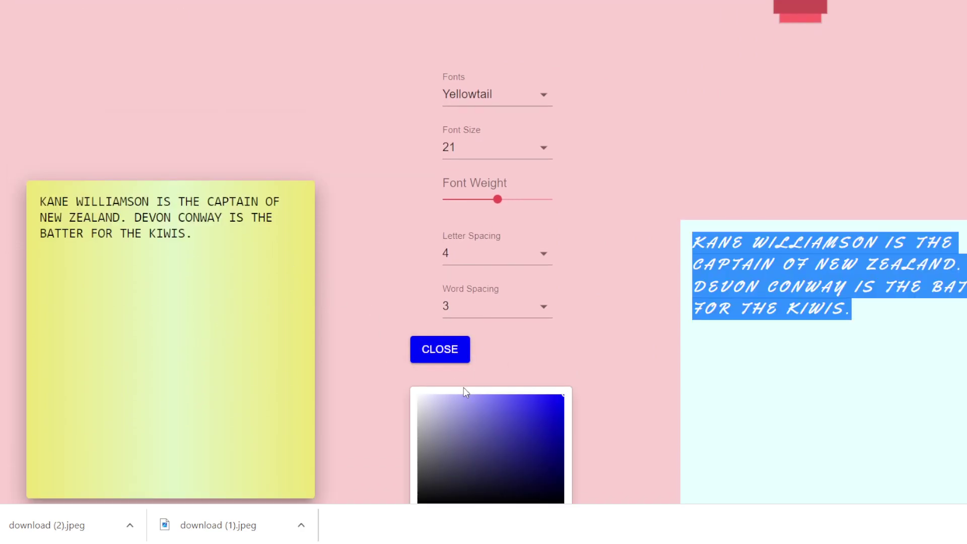
{"action": "scroll", "coordinate": [464, 391], "scroll_direction": "down", "scroll_amount": 2}
{"action": "left_click", "coordinate": [493, 293]}
{"action": "left_click", "coordinate": [510, 276]}
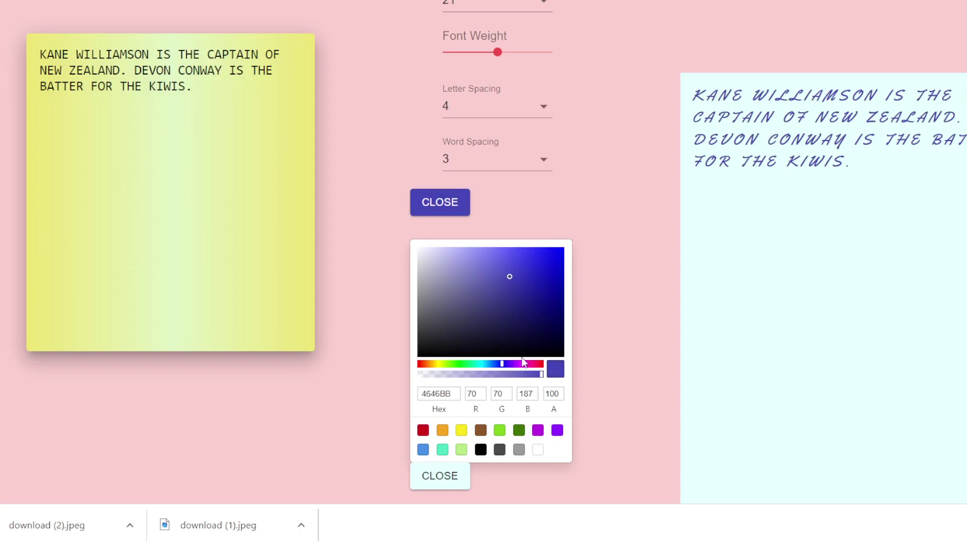
- Set the handwriting colour to dark teal 366A6A in the colour picker
{"action": "mouse_move", "coordinate": [525, 364]}
{"action": "left_mouse_down"}
{"action": "mouse_move", "coordinate": [529, 313]}
{"action": "mouse_move", "coordinate": [527, 360]}
{"action": "left_mouse_up"}
{"action": "left_click", "coordinate": [544, 369]}
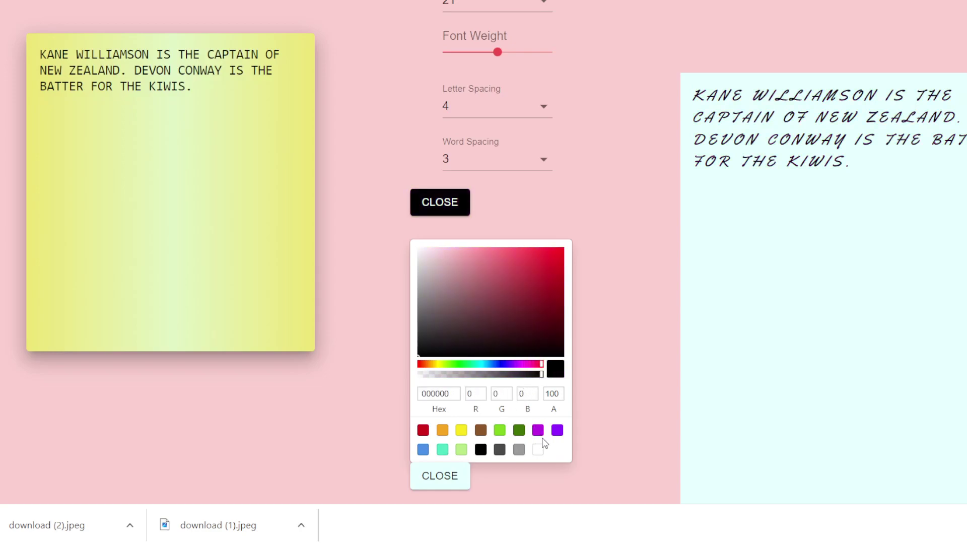
{"action": "left_click", "coordinate": [557, 429]}
{"action": "left_click", "coordinate": [456, 278]}
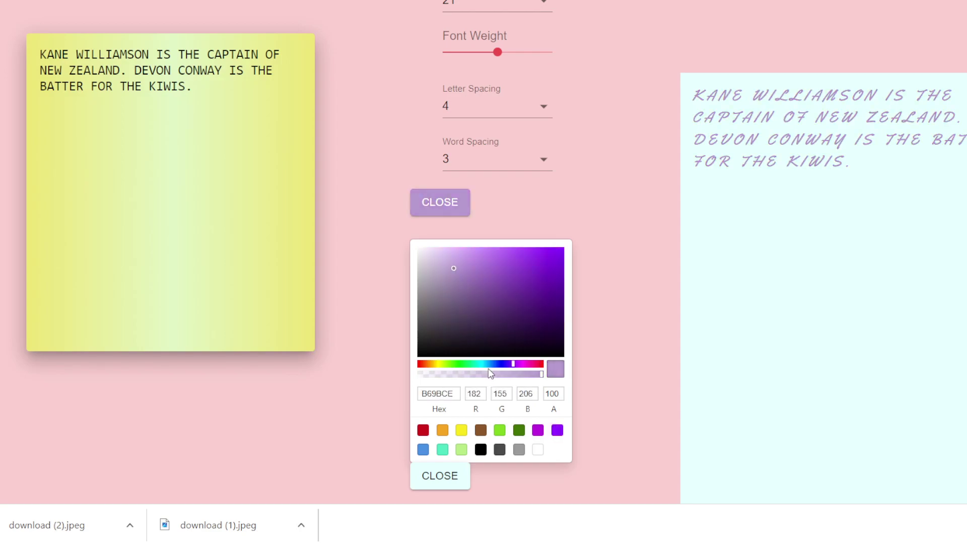
{"action": "left_click_drag", "start_coordinate": [488, 364], "coordinate": [482, 367]}
{"action": "left_click", "coordinate": [488, 314]}
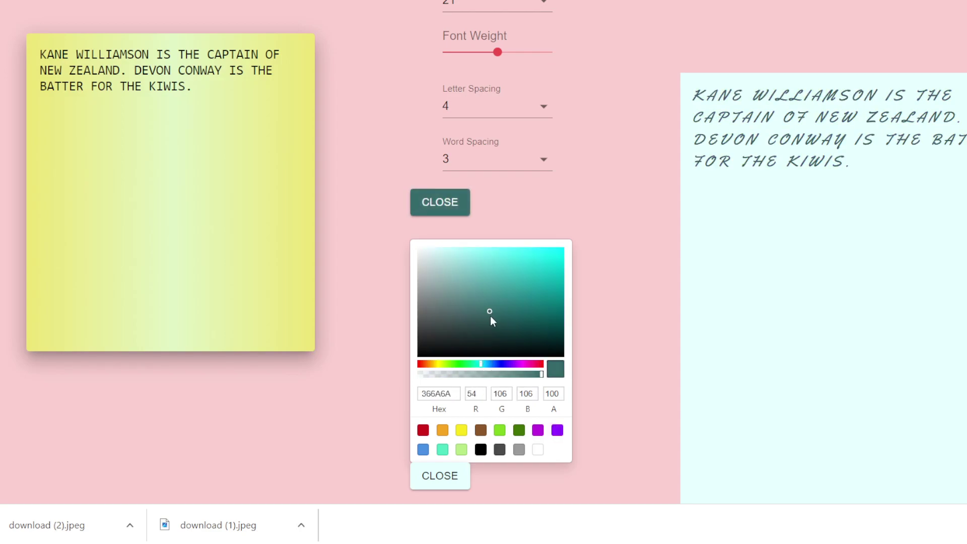
{"action": "scroll", "coordinate": [544, 344], "scroll_direction": "down", "scroll_amount": 3}
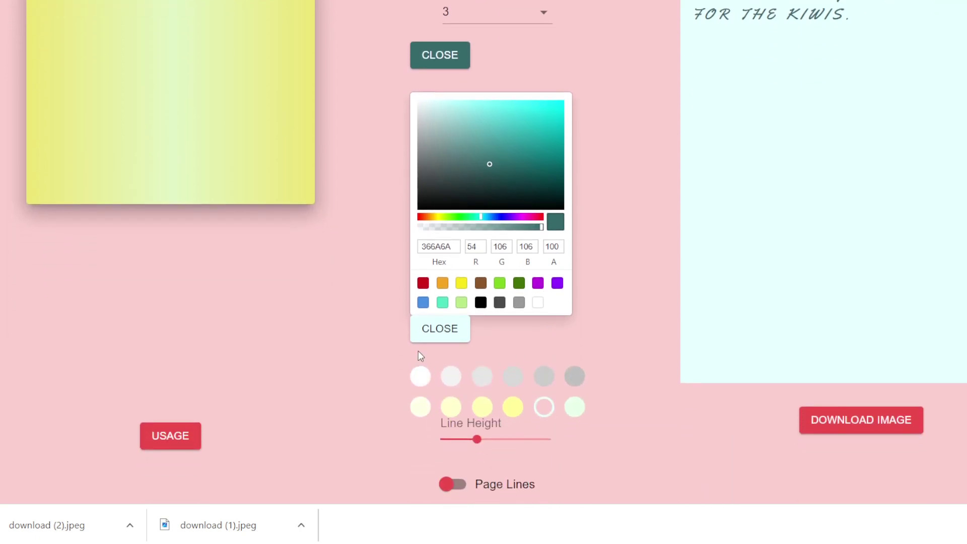
{"action": "left_click", "coordinate": [432, 337]}
{"action": "left_click", "coordinate": [436, 345]}
- Turn on ruled lines for the handwritten page
{"action": "scroll", "coordinate": [515, 378], "scroll_direction": "up", "scroll_amount": 3}
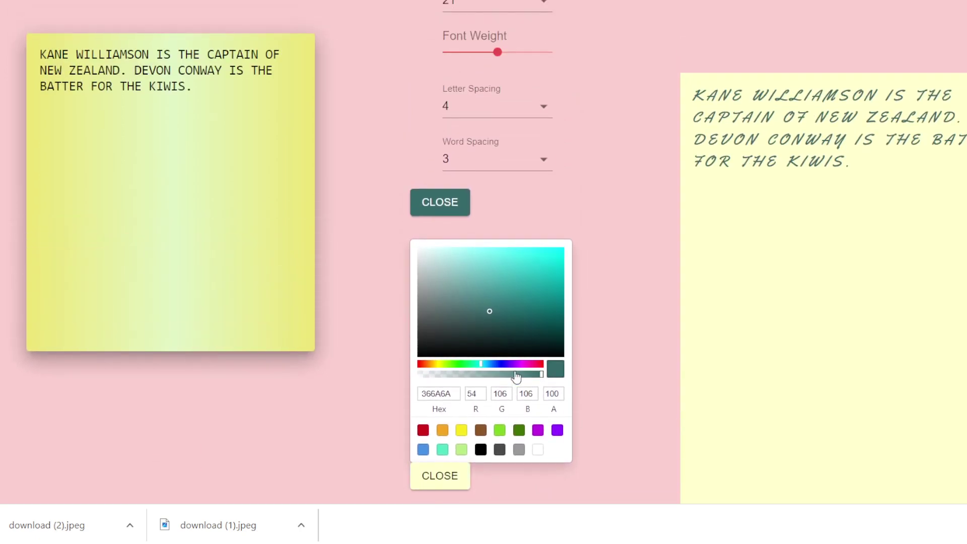
{"action": "scroll", "coordinate": [515, 378], "scroll_direction": "down", "scroll_amount": 4}
{"action": "scroll", "coordinate": [531, 344], "scroll_direction": "down", "scroll_amount": 2}
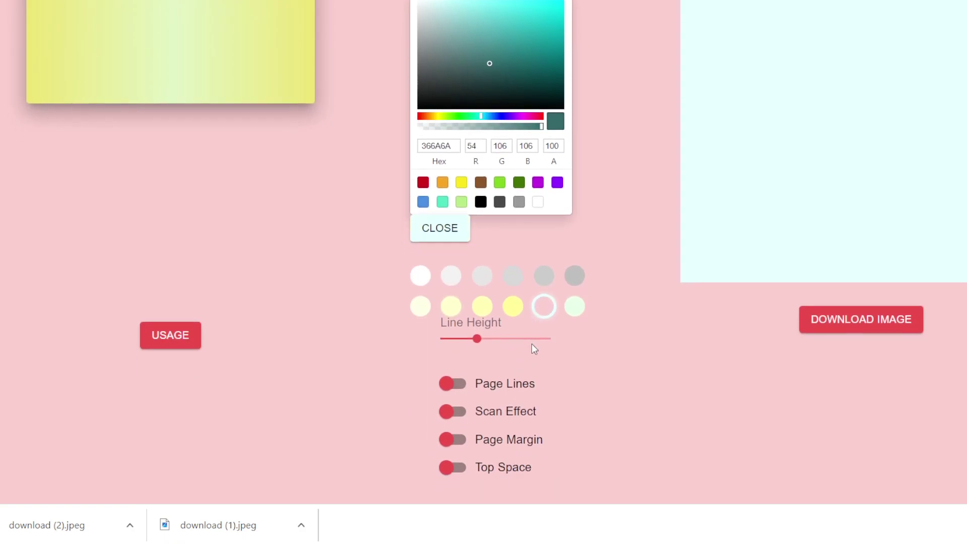
{"action": "scroll", "coordinate": [455, 343], "scroll_direction": "up", "scroll_amount": 8}
{"action": "scroll", "coordinate": [504, 312], "scroll_direction": "down", "scroll_amount": 4}
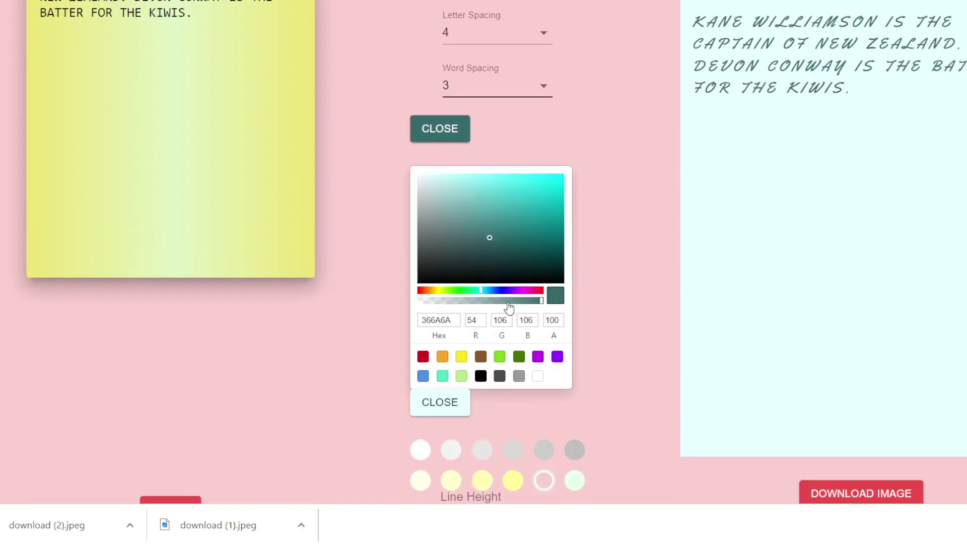
{"action": "scroll", "coordinate": [642, 201], "scroll_direction": "up", "scroll_amount": 1}
{"action": "scroll", "coordinate": [616, 232], "scroll_direction": "down", "scroll_amount": 3}
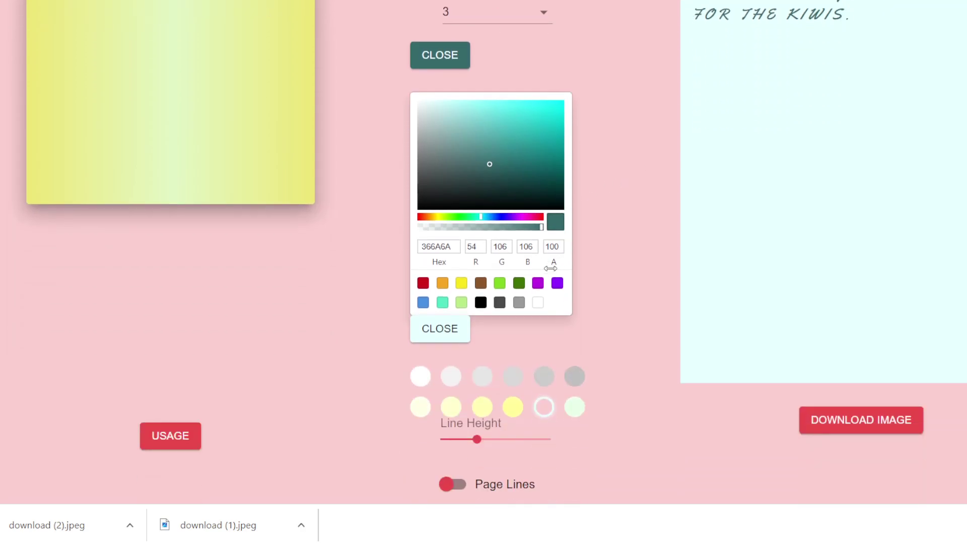
{"action": "scroll", "coordinate": [501, 376], "scroll_direction": "down", "scroll_amount": 1}
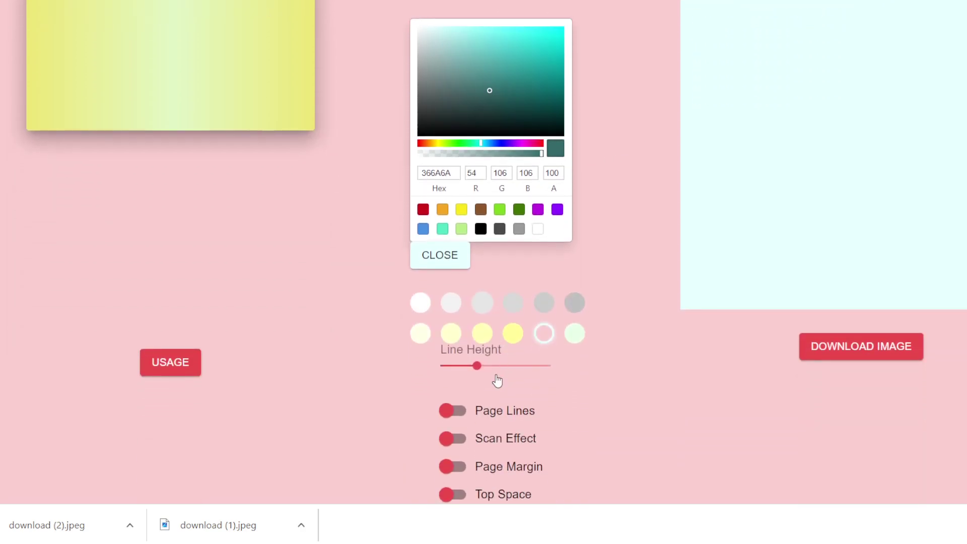
{"action": "left_click", "coordinate": [454, 416]}
- Add a scanned-paper shadow effect and a left page margin line
{"action": "scroll", "coordinate": [733, 211], "scroll_direction": "up", "scroll_amount": 4}
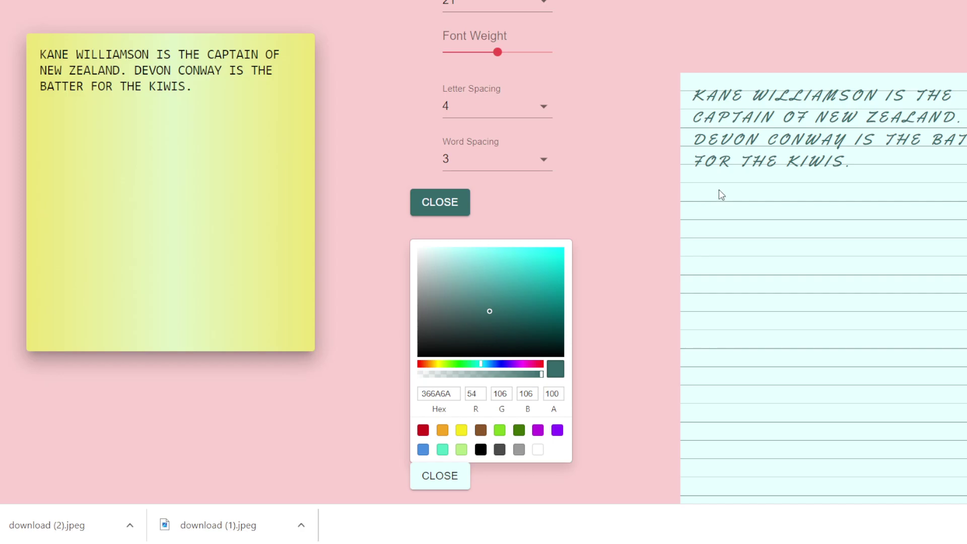
{"action": "scroll", "coordinate": [720, 257], "scroll_direction": "down", "scroll_amount": 4}
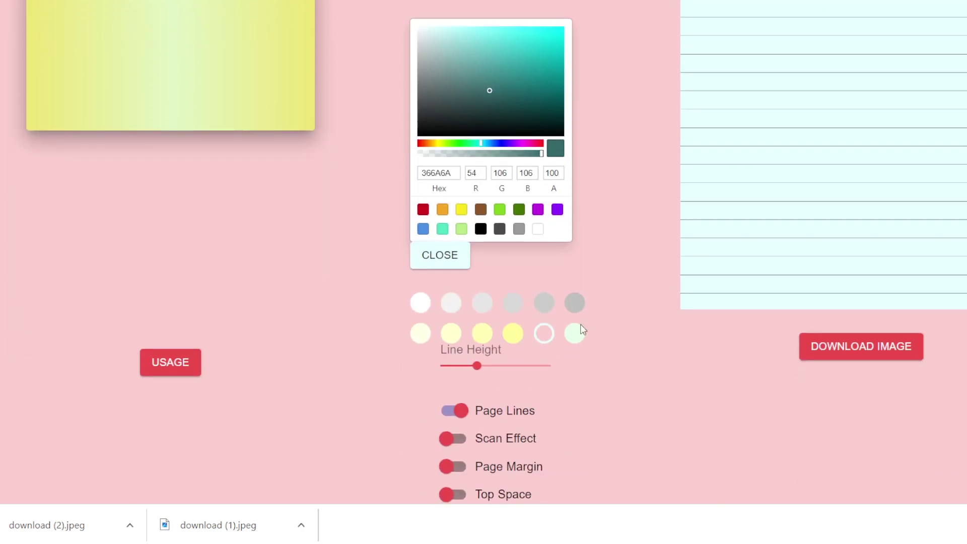
{"action": "left_click", "coordinate": [459, 443]}
{"action": "scroll", "coordinate": [712, 209], "scroll_direction": "up", "scroll_amount": 4}
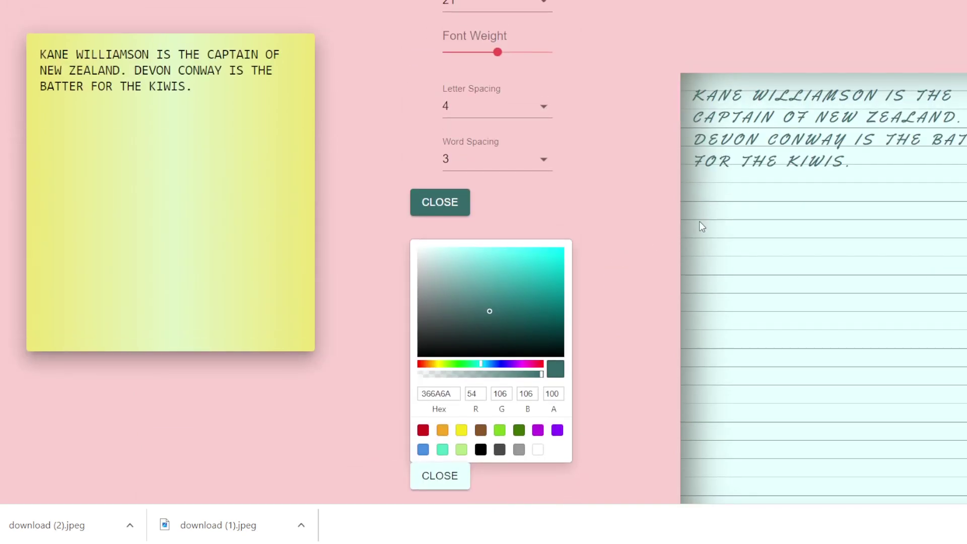
{"action": "scroll", "coordinate": [702, 227], "scroll_direction": "down", "scroll_amount": 4}
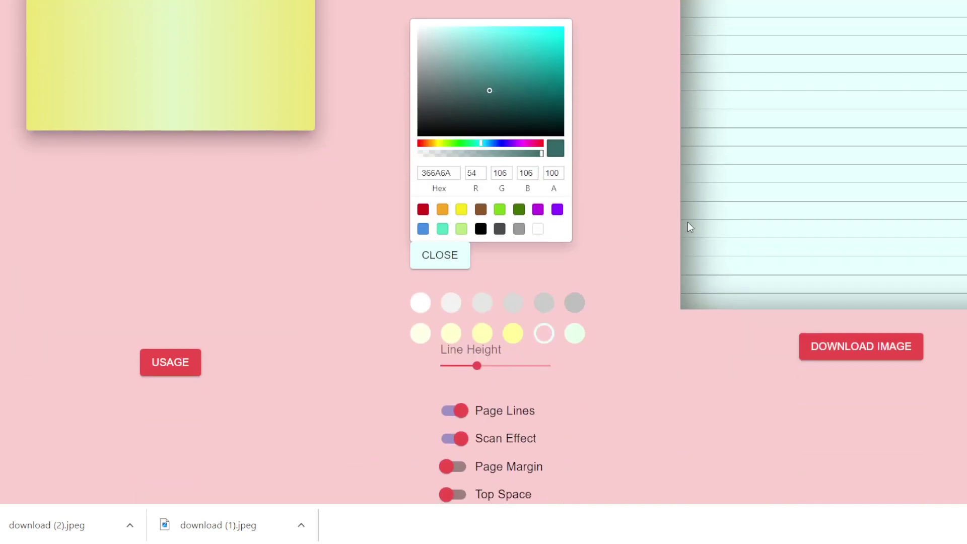
{"action": "left_click", "coordinate": [459, 469]}
{"action": "scroll", "coordinate": [696, 225], "scroll_direction": "up", "scroll_amount": 4}
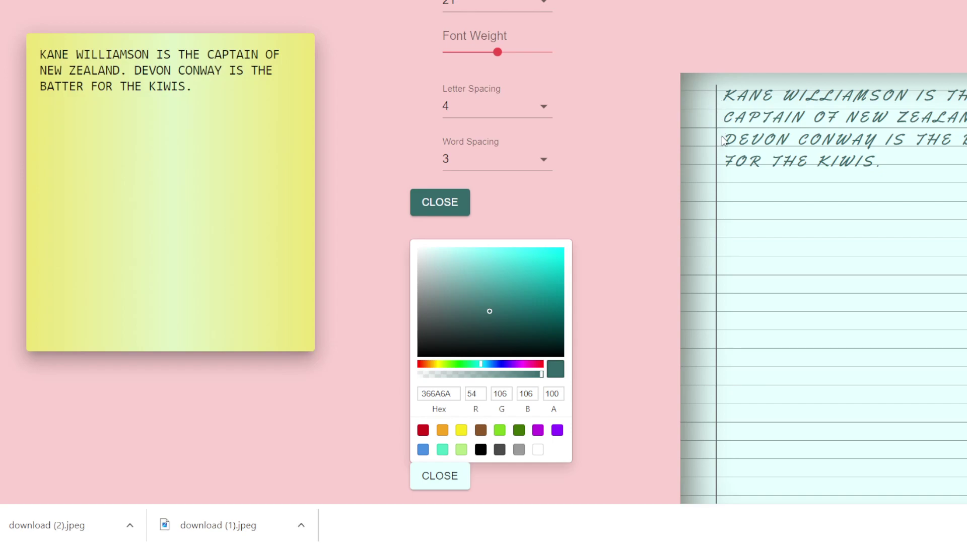
- Append six lines of SDFSDF filler letters beneath the Kiwis sentence
{"action": "type", "text": "SDFSDFDS"}
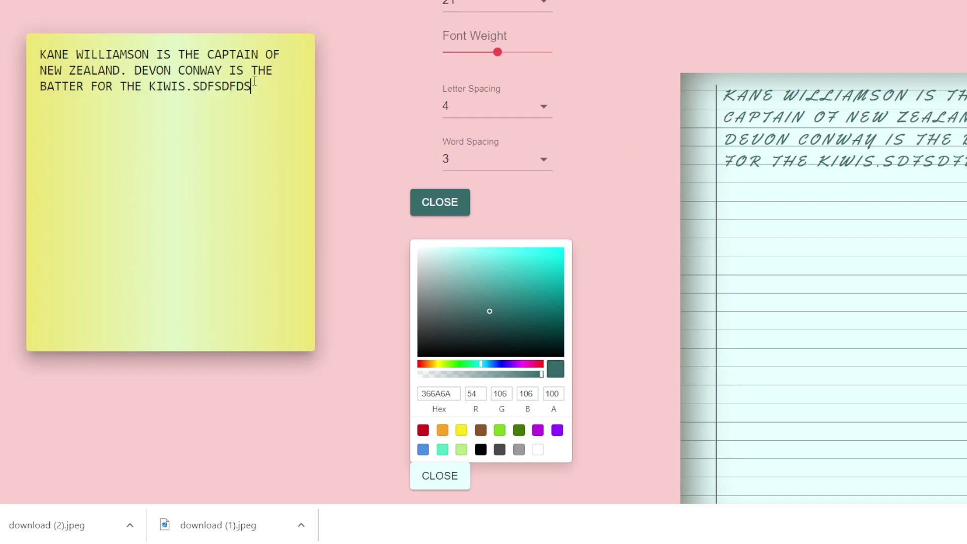
{"action": "type", "text": "FSDFSDFSDFSDFSDFSDFSDFSDF"}
{"action": "key", "text": "Return"}
{"action": "type", "text": "SDFSDFSDFSDFSDFSDFSDF"}
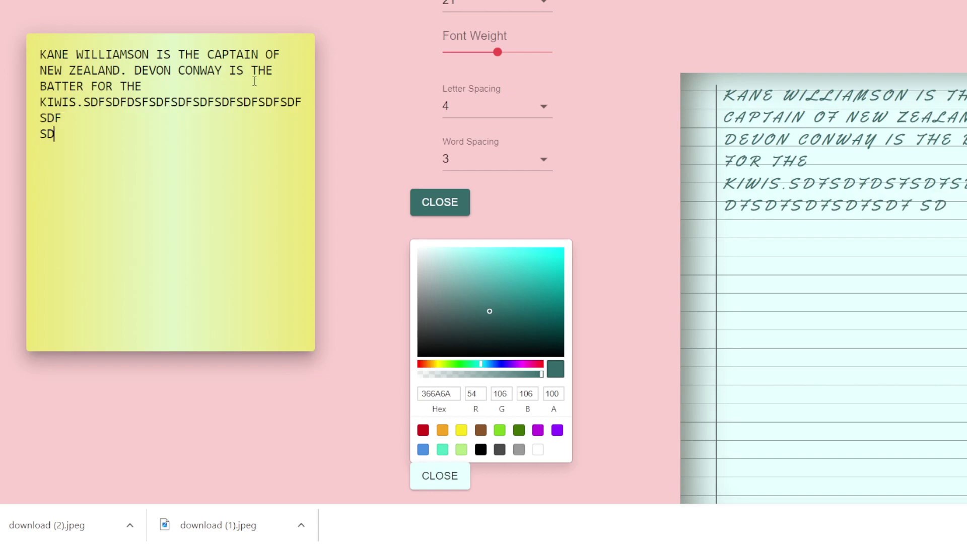
{"action": "key", "text": "Return"}
{"action": "type", "text": "DF"}
{"action": "key", "text": "Return"}
{"action": "type", "text": "SDFSDFSDFSDFSD FSDFSDFSDF"}
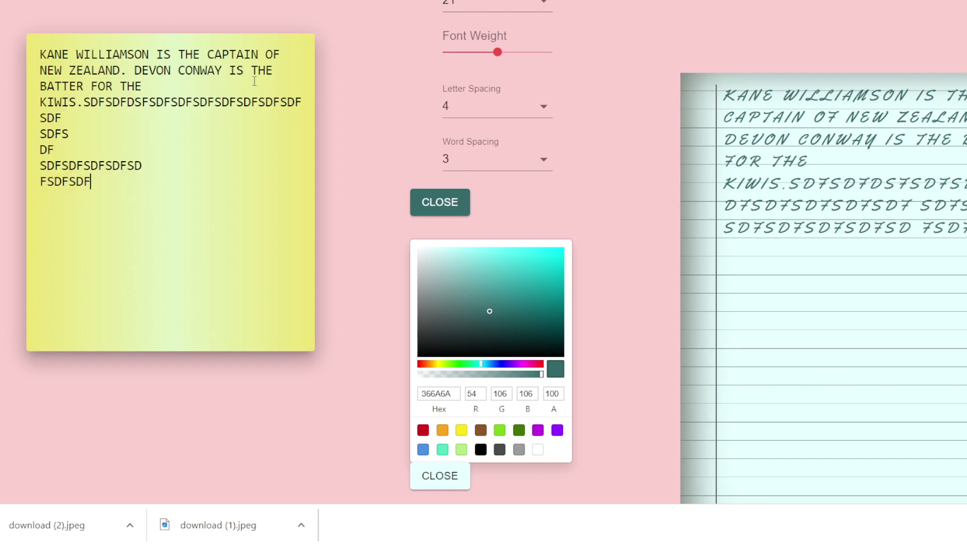
{"action": "key", "text": "Return"}
{"action": "type", "text": "SDFSDFSDFSDFSDF"}
{"action": "key", "text": "Return"}
{"action": "type", "text": "SDFSDFSD"}
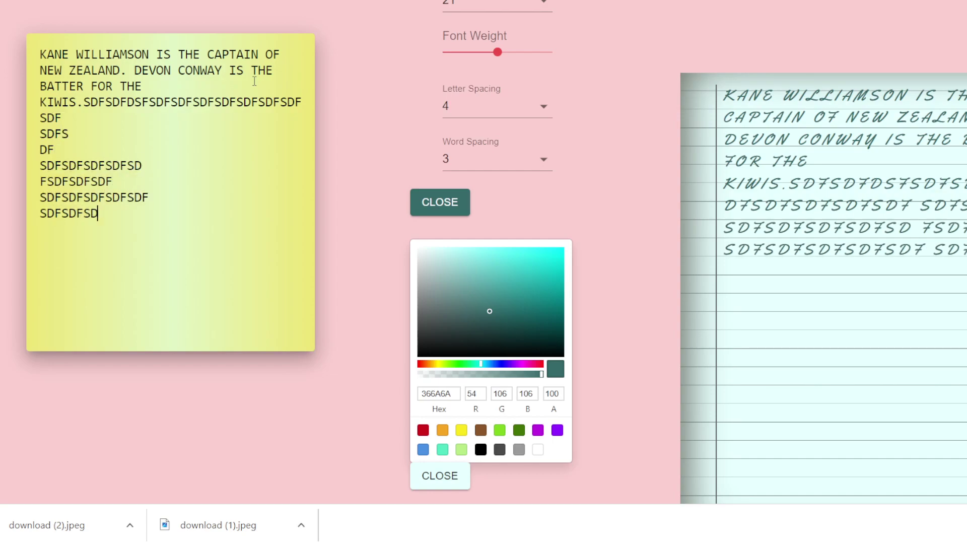
{"action": "type", "text": " FSDFS DF SDF SD FS DF SDF SDFS"}
{"action": "key", "text": "Return"}
{"action": "type", "text": "DF"}
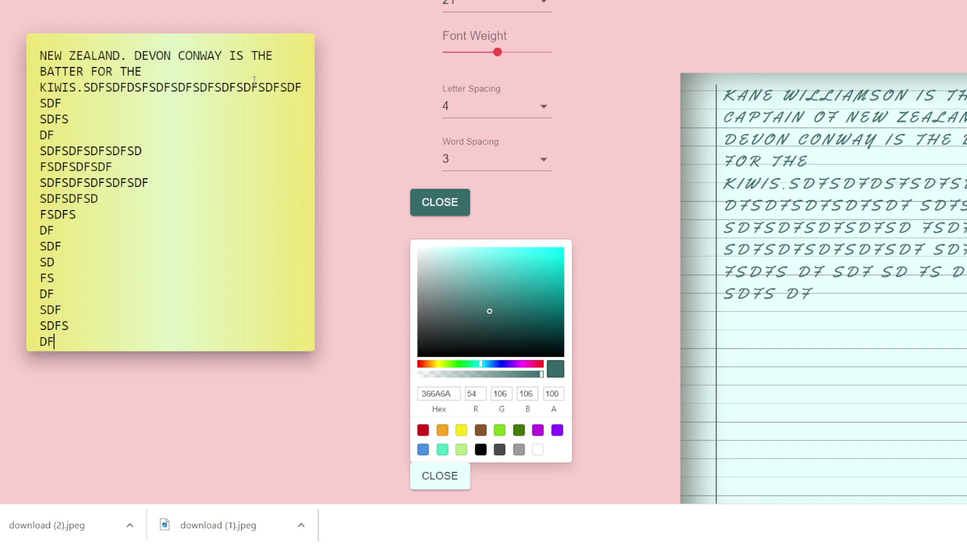
{"action": "scroll", "coordinate": [684, 277], "scroll_direction": "down", "scroll_amount": 4}
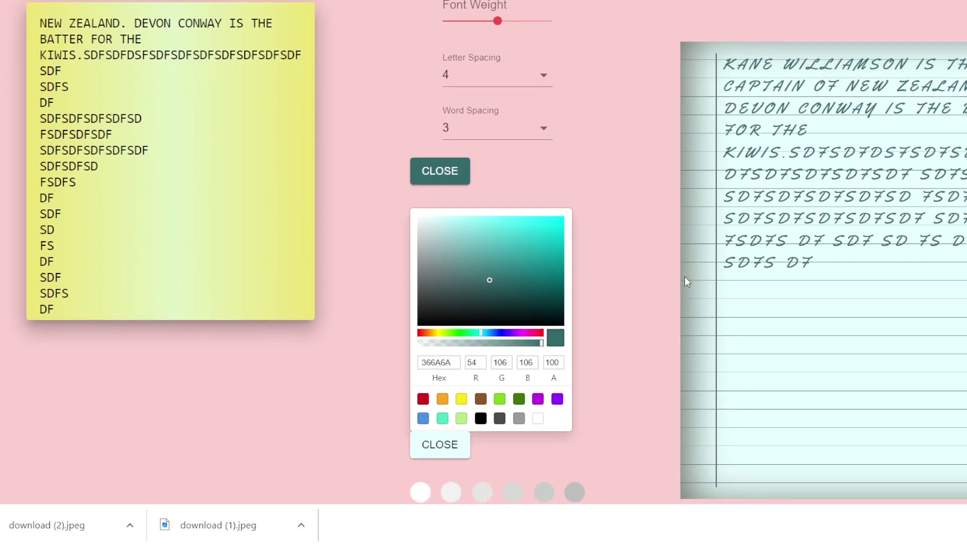
- Download the page as download (3).jpeg and zoom around the opened image
{"action": "left_click", "coordinate": [864, 353]}
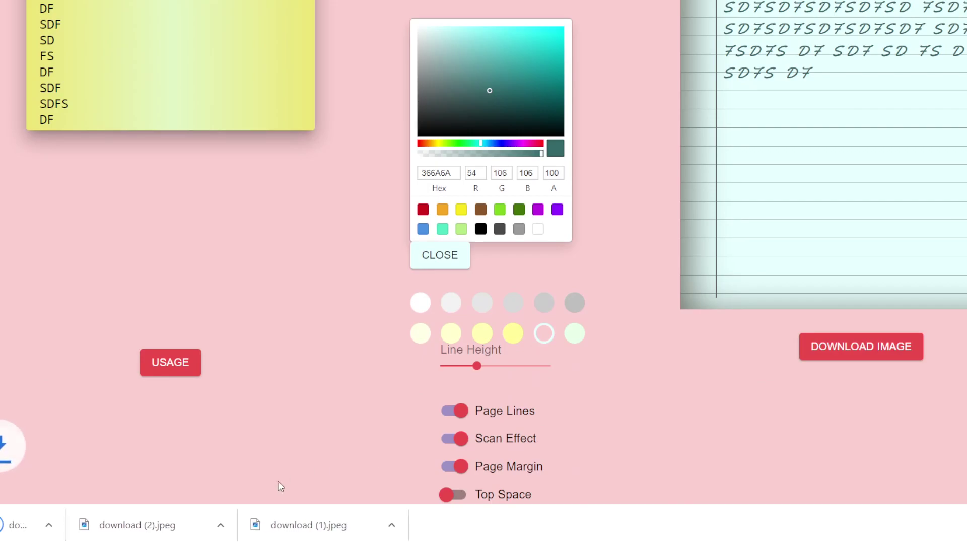
{"action": "left_click", "coordinate": [84, 529]}
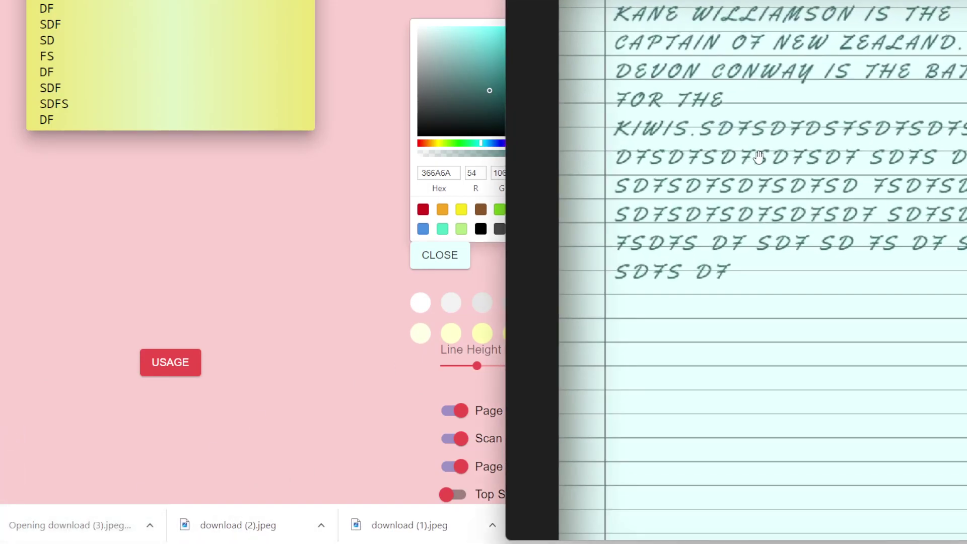
{"action": "scroll", "coordinate": [799, 257], "scroll_direction": "down", "scroll_amount": 2}
{"action": "scroll", "coordinate": [692, 117], "scroll_direction": "up", "scroll_amount": 3}
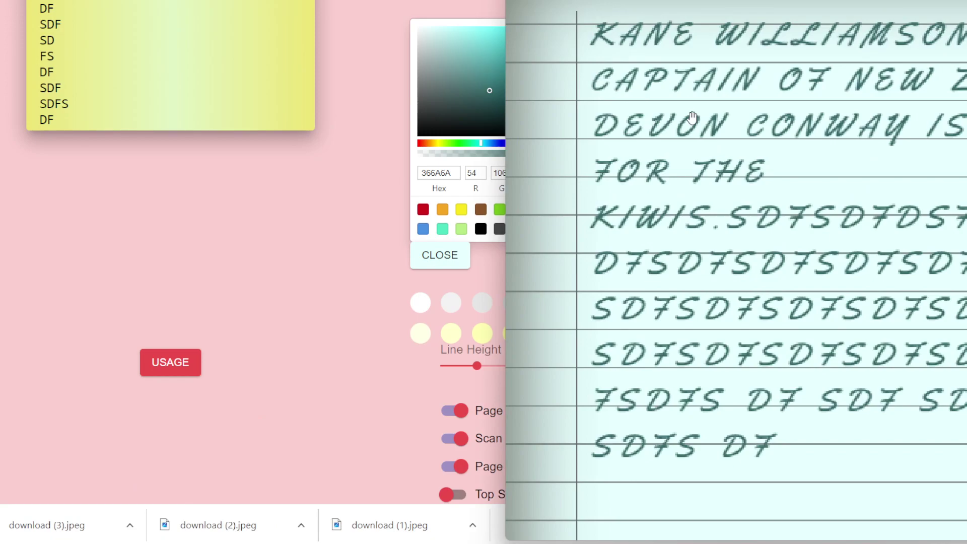
{"action": "scroll", "coordinate": [725, 117], "scroll_direction": "down", "scroll_amount": 3}
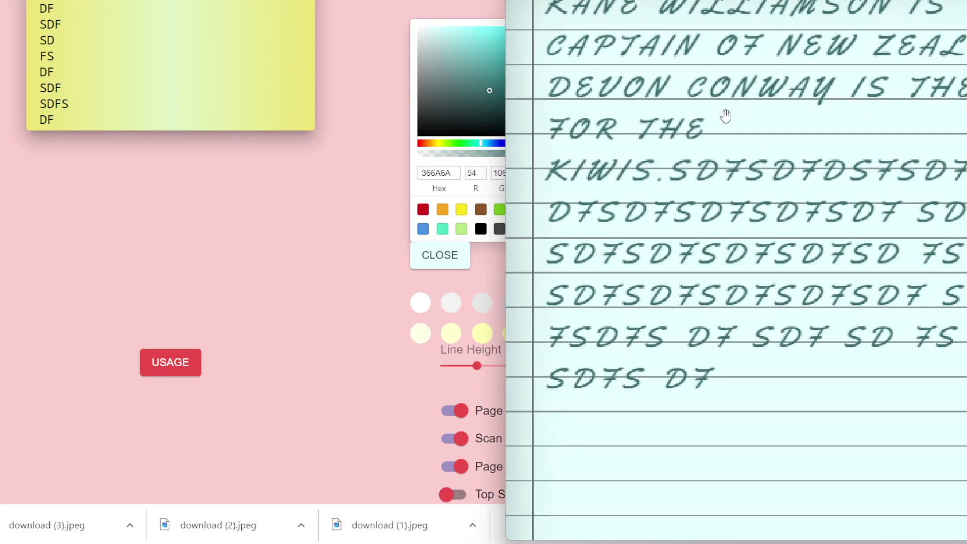
{"action": "scroll", "coordinate": [726, 112], "scroll_direction": "down", "scroll_amount": 1}
{"action": "scroll", "coordinate": [726, 97], "scroll_direction": "up", "scroll_amount": 1}
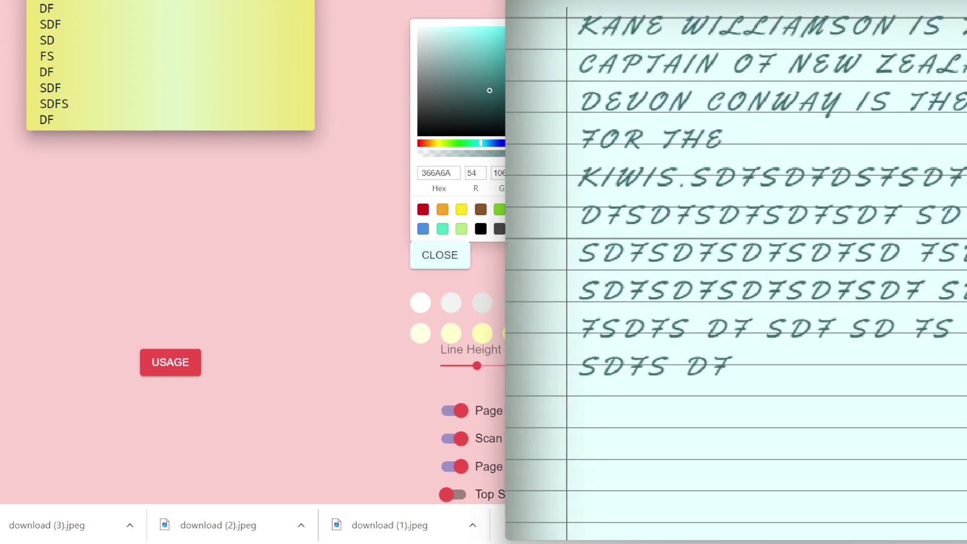
{"action": "scroll", "coordinate": [679, 170], "scroll_direction": "up", "scroll_amount": 4}
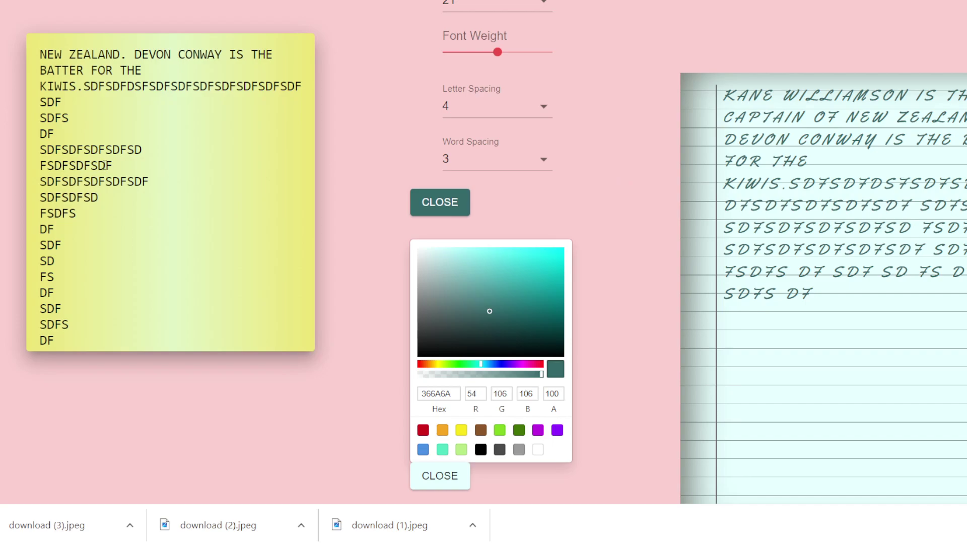
- Extend the FSDFSDFSDF line with SDF and DFDS filler letters and darken the ink to 385A5A
{"action": "type", "text": "SDFSDFSDFSFSDFSD"}
{"action": "type", "text": "FSFSFSSDFSDFDS"}
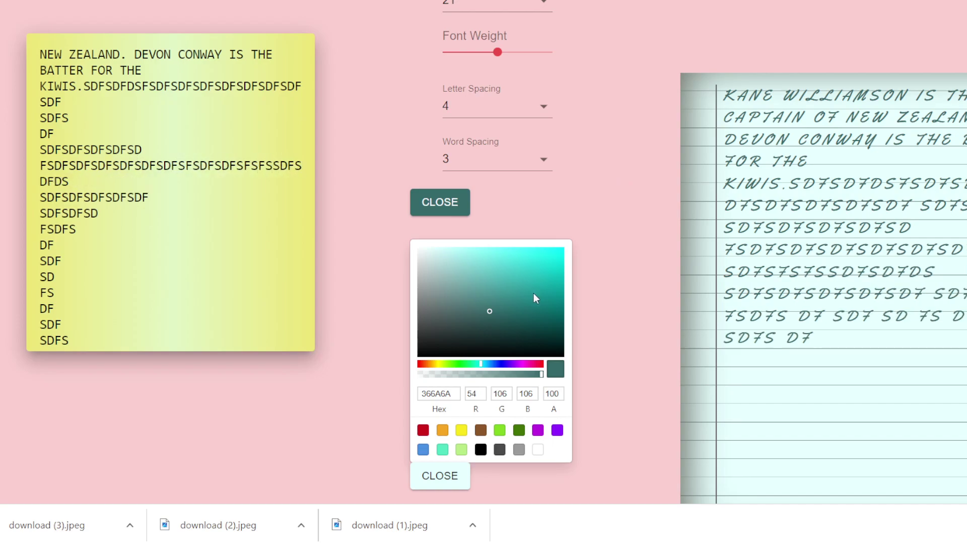
{"action": "mouse_move", "coordinate": [533, 294]}
{"action": "left_mouse_down"}
{"action": "mouse_move", "coordinate": [546, 243]}
{"action": "mouse_move", "coordinate": [474, 319]}
{"action": "left_mouse_up"}
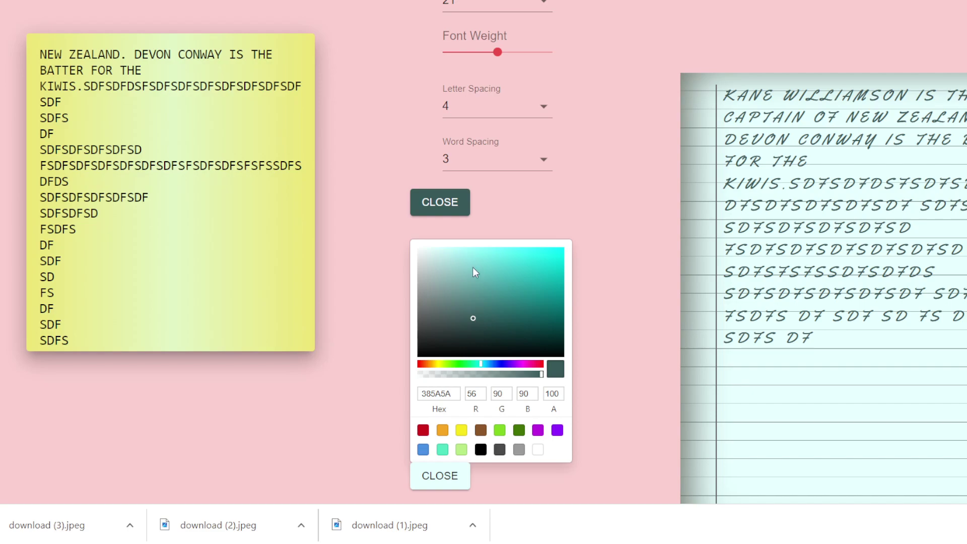
- Replace the Yellowtail handwriting font with Over the Rainbow
{"action": "scroll", "coordinate": [494, 207], "scroll_direction": "up", "scroll_amount": 2}
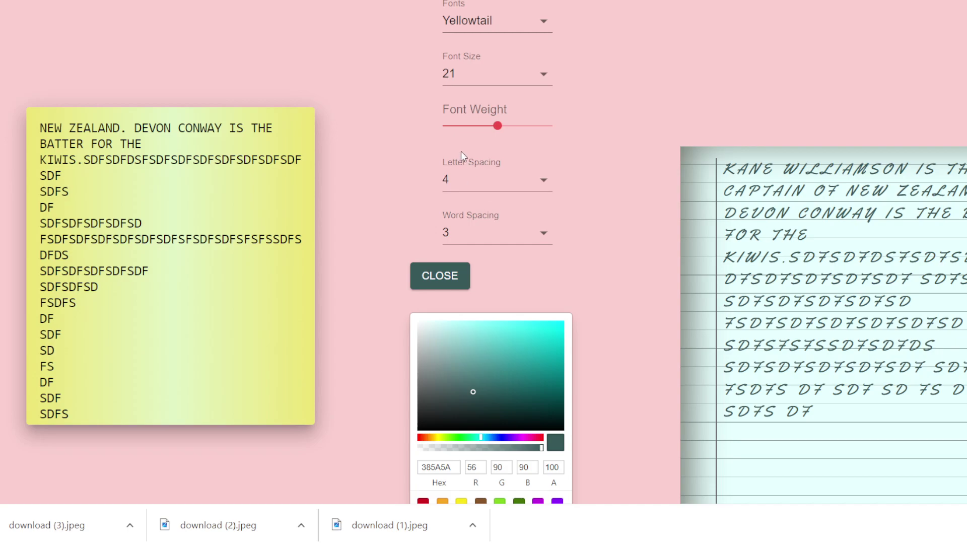
{"action": "scroll", "coordinate": [415, 118], "scroll_direction": "up", "scroll_amount": 2}
{"action": "left_click", "coordinate": [475, 96]}
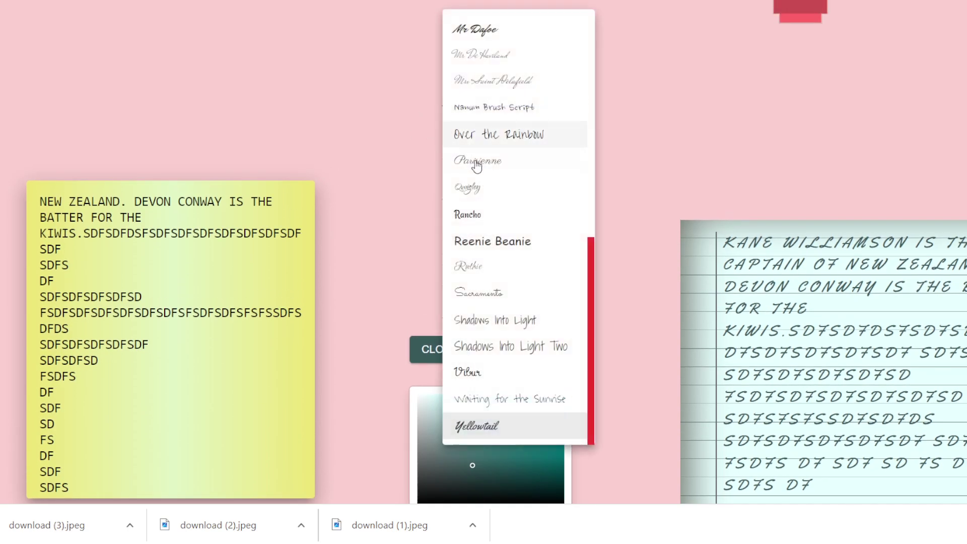
{"action": "left_click", "coordinate": [487, 138]}
{"action": "left_click", "coordinate": [479, 96]}
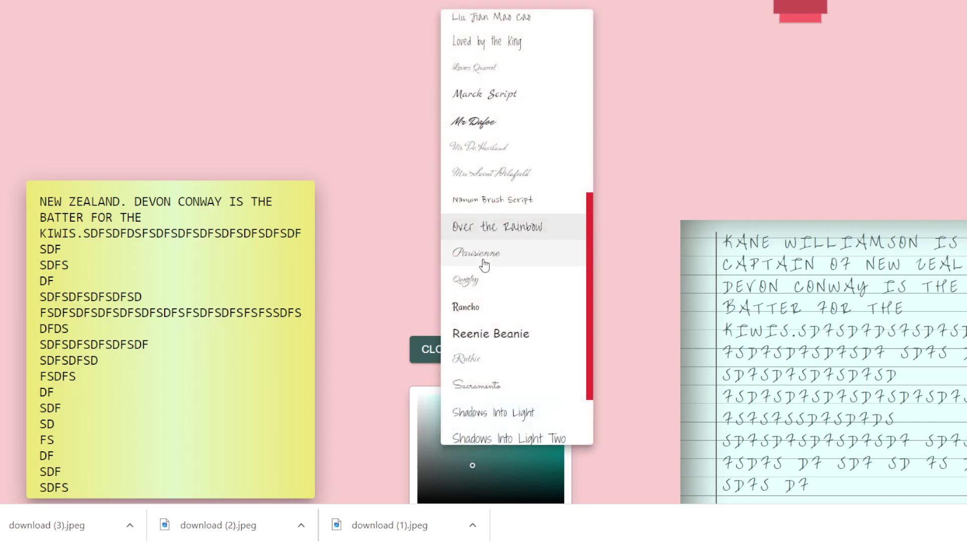
{"action": "left_click", "coordinate": [377, 203]}
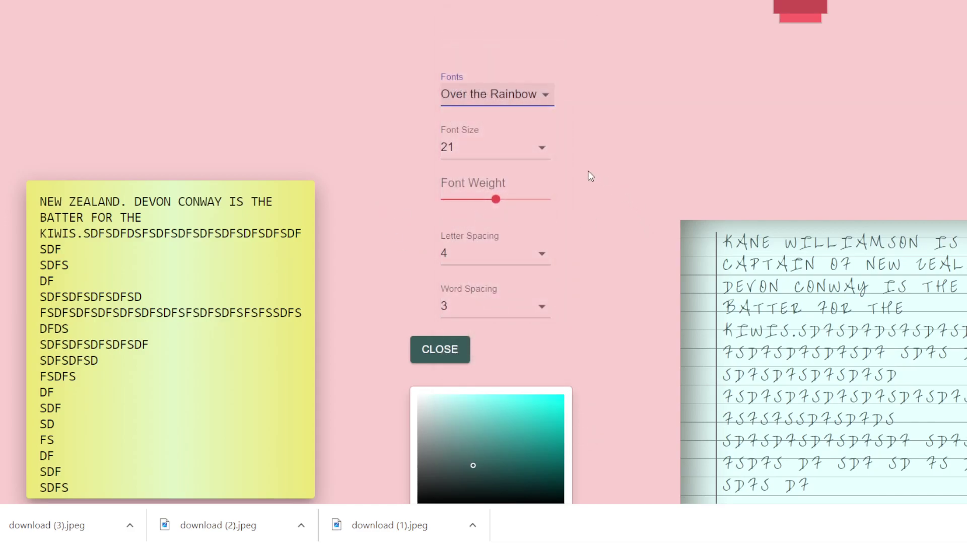
{"action": "scroll", "coordinate": [591, 176], "scroll_direction": "down", "scroll_amount": 4}
{"action": "scroll", "coordinate": [591, 176], "scroll_direction": "up", "scroll_amount": 3}
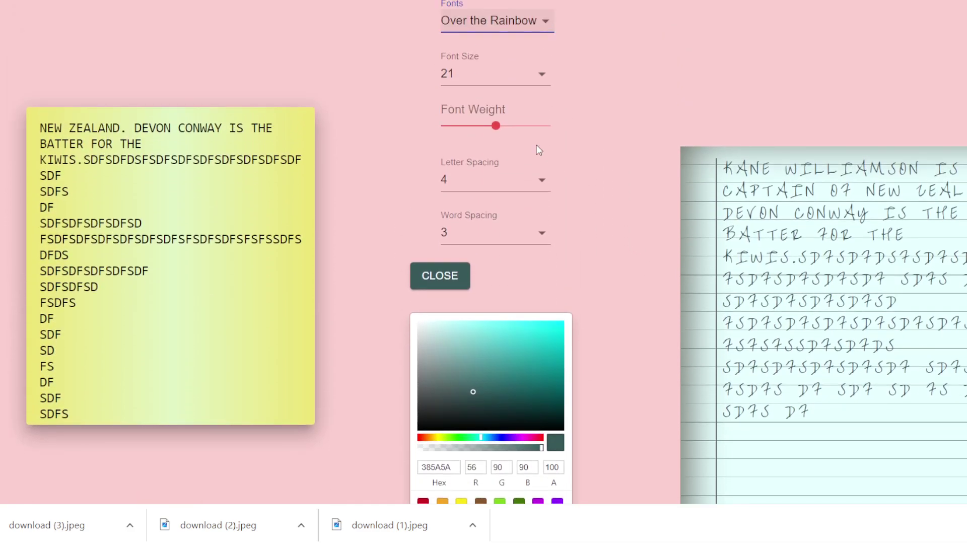
- Make the handwriting strokes bolder and turn on Top Space
{"action": "left_click_drag", "start_coordinate": [496, 126], "coordinate": [512, 130]}
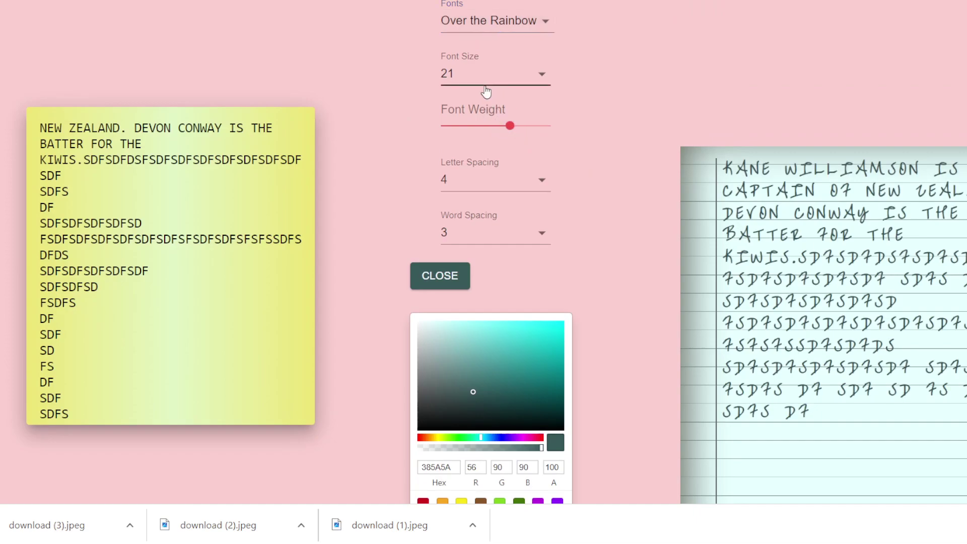
{"action": "scroll", "coordinate": [451, 207], "scroll_direction": "down", "scroll_amount": 1}
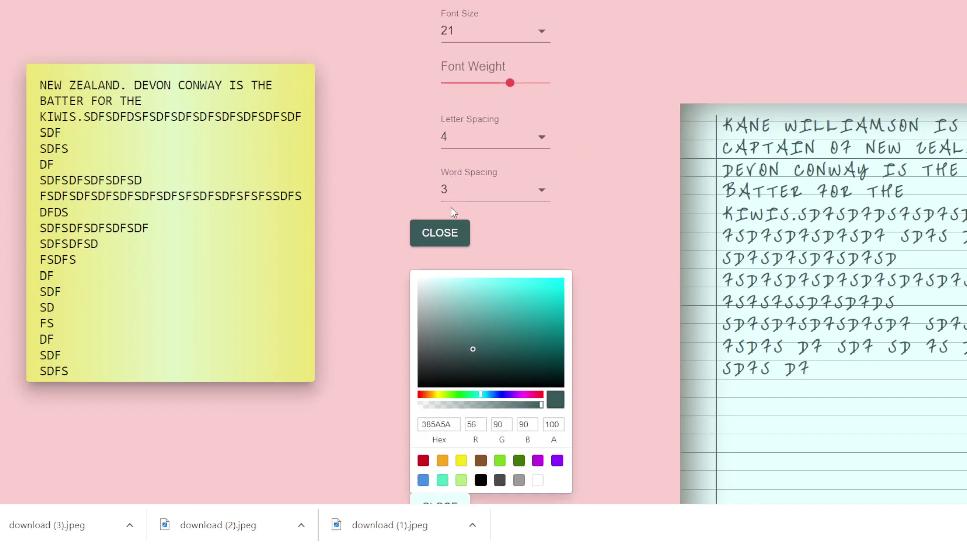
{"action": "scroll", "coordinate": [453, 210], "scroll_direction": "down", "scroll_amount": 2}
{"action": "scroll", "coordinate": [665, 272], "scroll_direction": "down", "scroll_amount": 5}
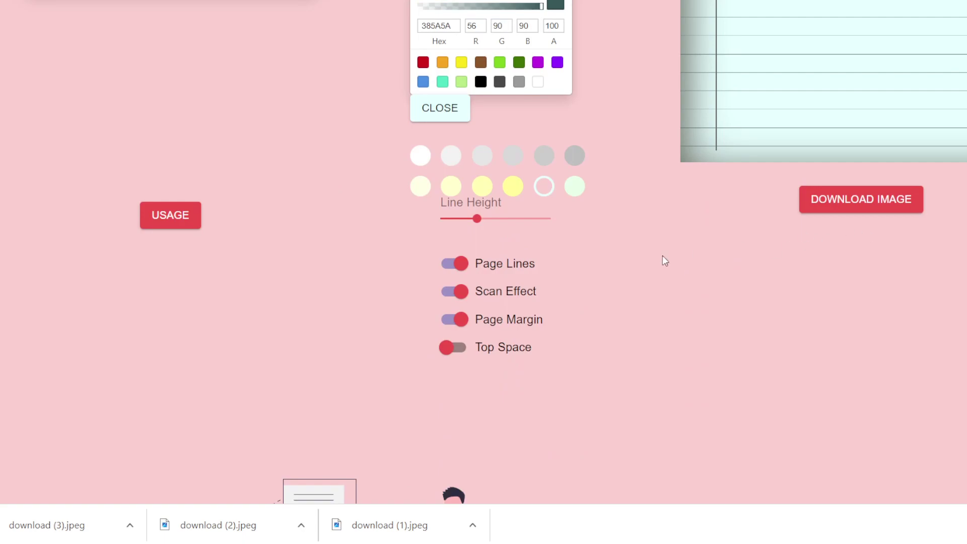
{"action": "left_click", "coordinate": [456, 351]}
- Append ASDASDASDASDASDADADADADADADADA to the DF line and download the page as download (4).jpeg
{"action": "scroll", "coordinate": [681, 252], "scroll_direction": "up", "scroll_amount": 3}
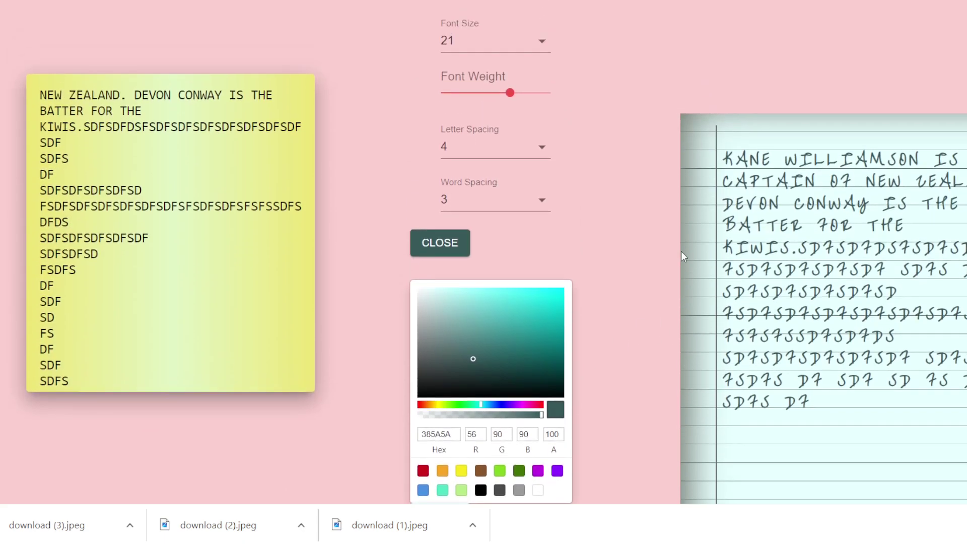
{"action": "scroll", "coordinate": [681, 250], "scroll_direction": "up", "scroll_amount": 1}
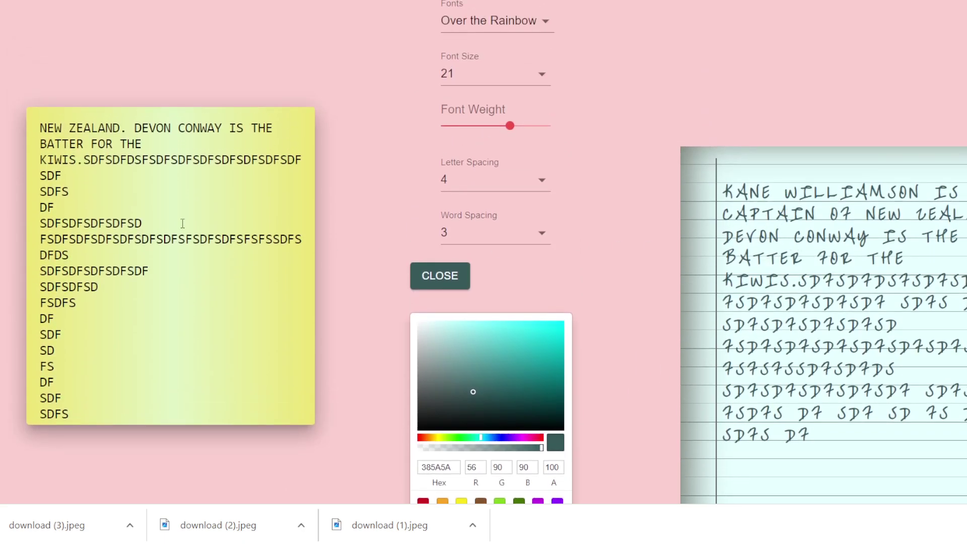
{"action": "left_click", "coordinate": [160, 211]}
{"action": "type", "text": "ASDASDASDASDASDADADADADADADADA"}
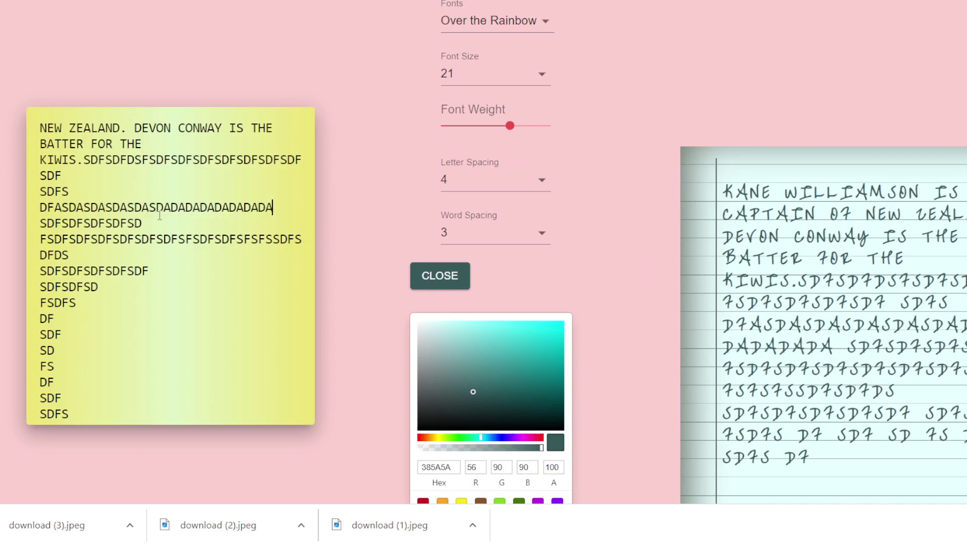
{"action": "scroll", "coordinate": [669, 196], "scroll_direction": "down", "scroll_amount": 1}
{"action": "scroll", "coordinate": [670, 197], "scroll_direction": "down", "scroll_amount": 5}
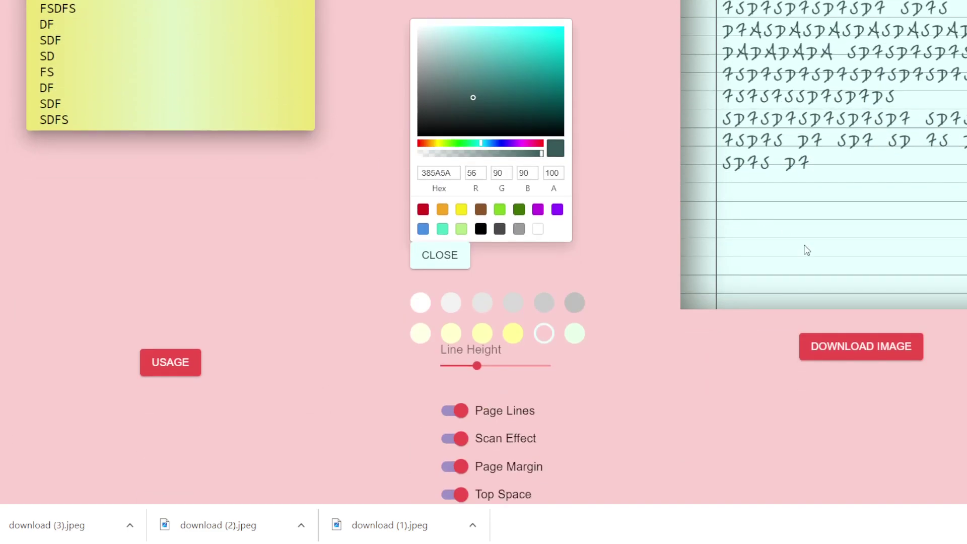
{"action": "left_click", "coordinate": [881, 347]}
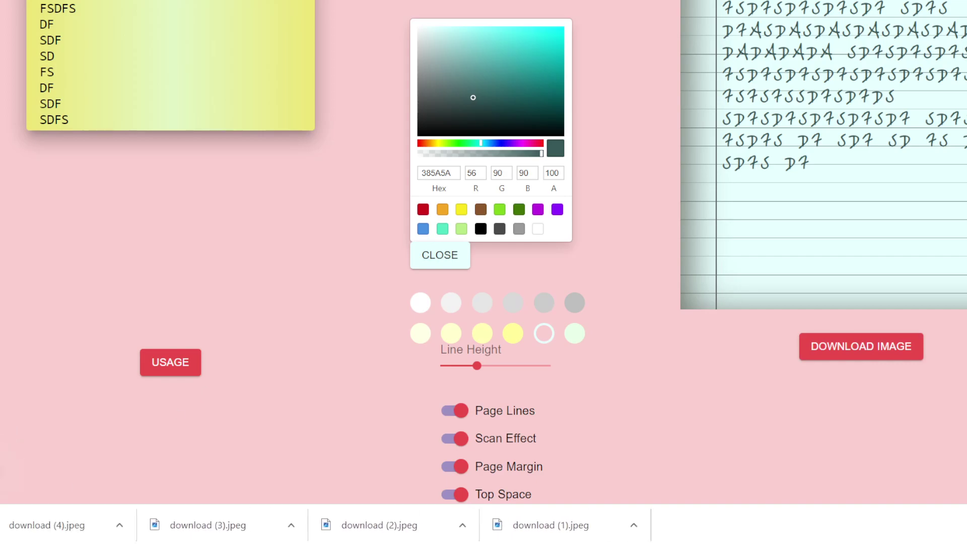
- Try the light green swatch, then settle the handwriting ink on blue 116BCE
{"action": "left_click", "coordinate": [461, 229]}
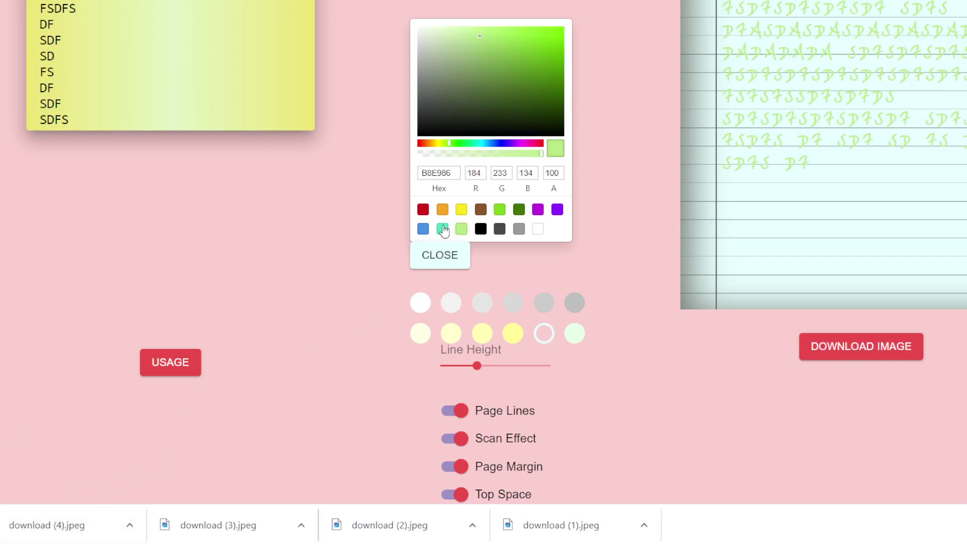
{"action": "left_click", "coordinate": [420, 233]}
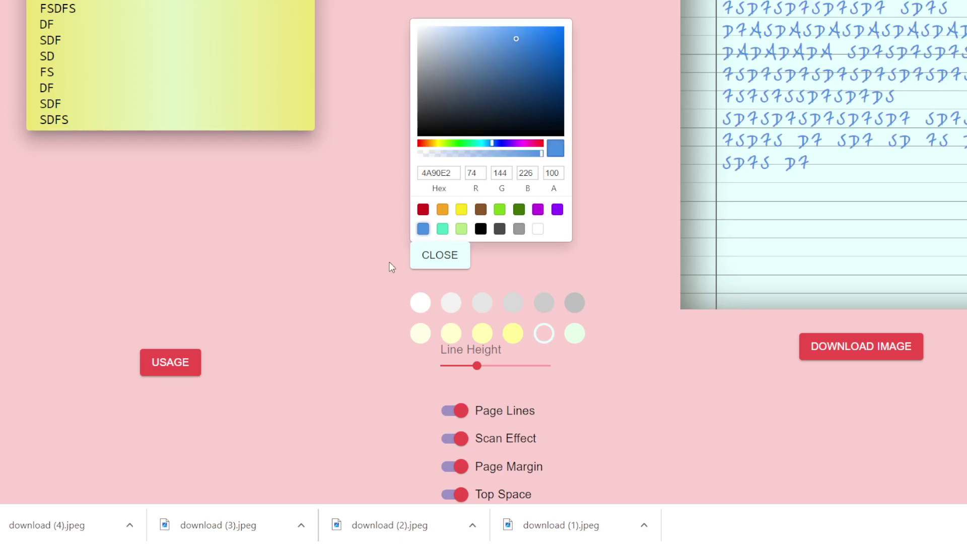
{"action": "scroll", "coordinate": [391, 268], "scroll_direction": "up", "scroll_amount": 5}
{"action": "left_click_drag", "start_coordinate": [504, 378], "coordinate": [552, 342]}
{"action": "scroll", "coordinate": [608, 294], "scroll_direction": "down", "scroll_amount": 3}
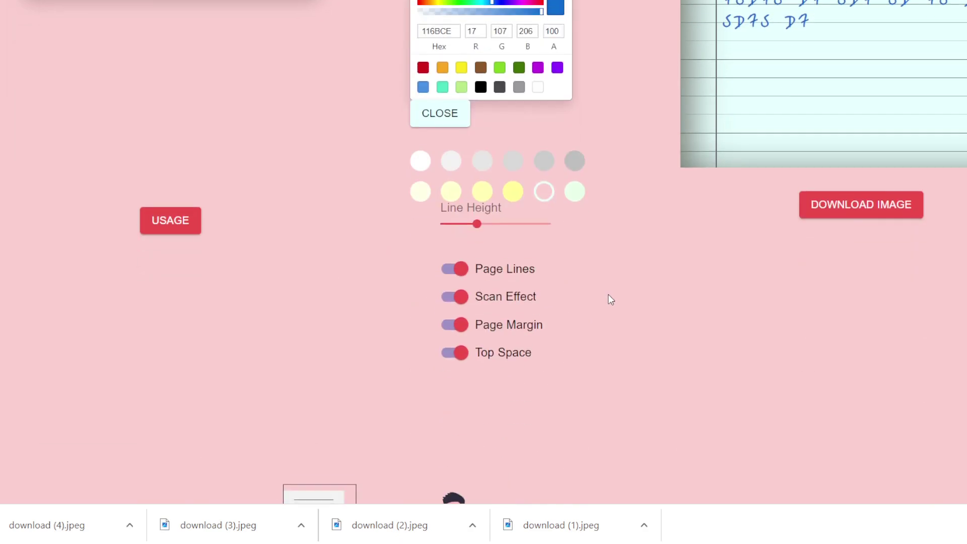
{"action": "scroll", "coordinate": [609, 294], "scroll_direction": "up", "scroll_amount": 3}
{"action": "scroll", "coordinate": [608, 294], "scroll_direction": "down", "scroll_amount": 15}
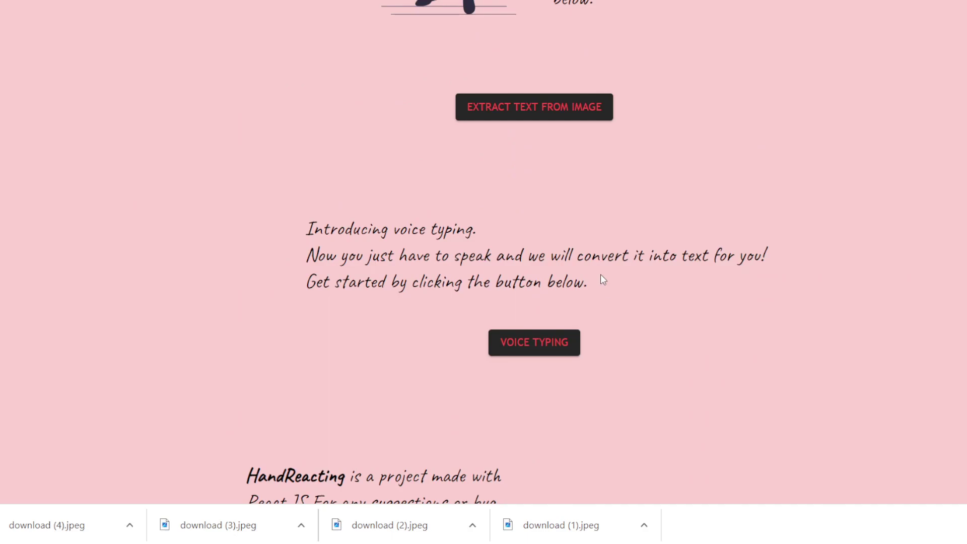
{"action": "scroll", "coordinate": [594, 252], "scroll_direction": "up", "scroll_amount": 3}
- Open Extract Text From Image and bring up the Upload Image file dialog
{"action": "left_click", "coordinate": [552, 252]}
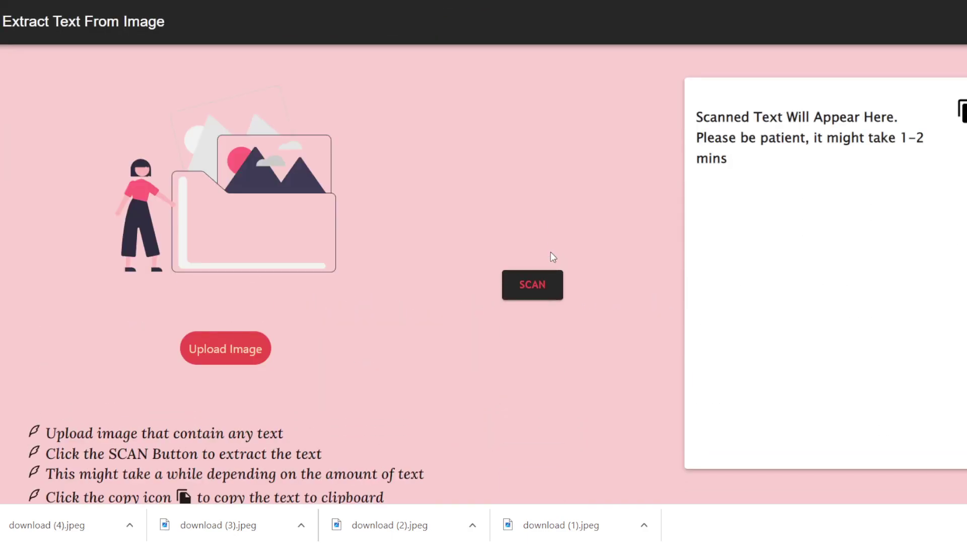
{"action": "left_click", "coordinate": [226, 354]}
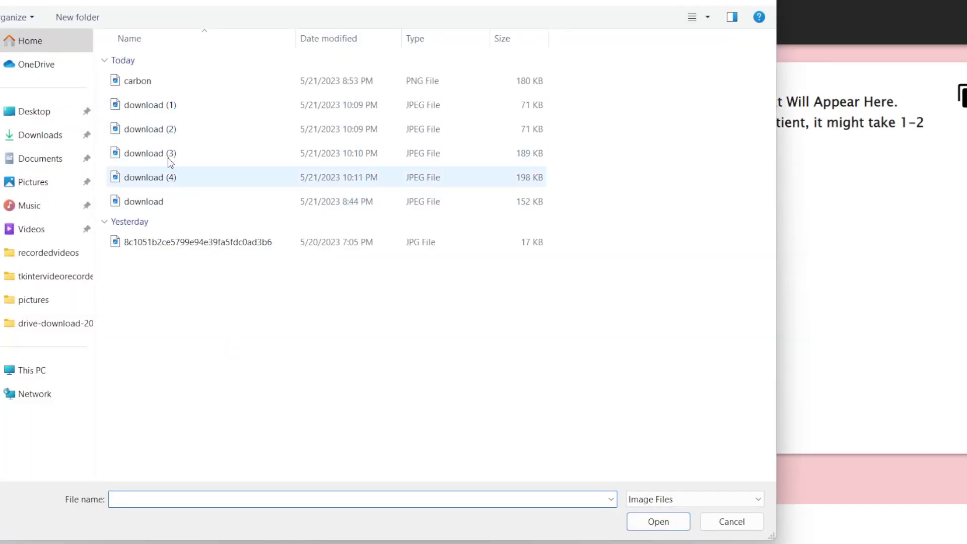
- Upload the download (1) image and scan it for text
{"action": "double_click", "coordinate": [172, 106]}
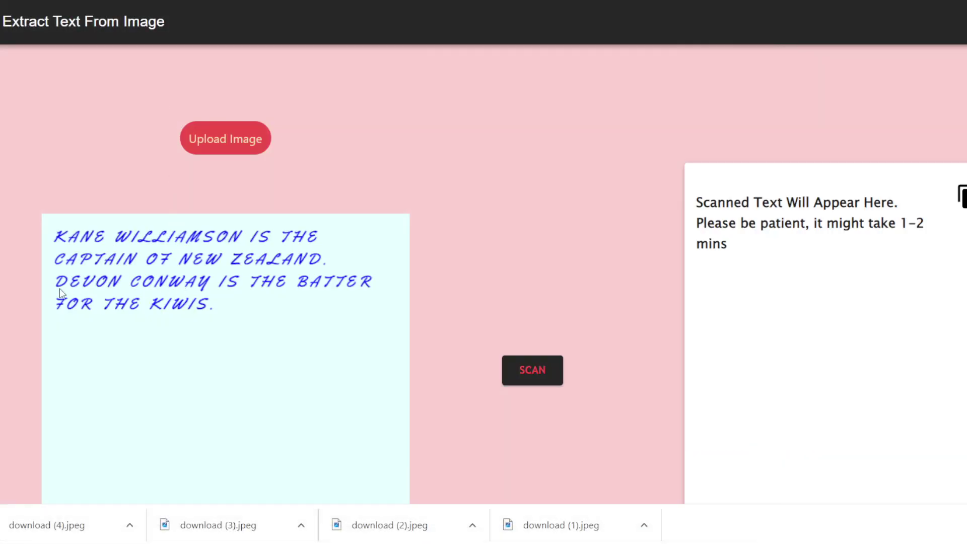
{"action": "left_click_drag", "start_coordinate": [48, 228], "coordinate": [126, 267]}
{"action": "scroll", "coordinate": [84, 244], "scroll_direction": "down", "scroll_amount": 1}
{"action": "scroll", "coordinate": [84, 244], "scroll_direction": "down", "scroll_amount": 1}
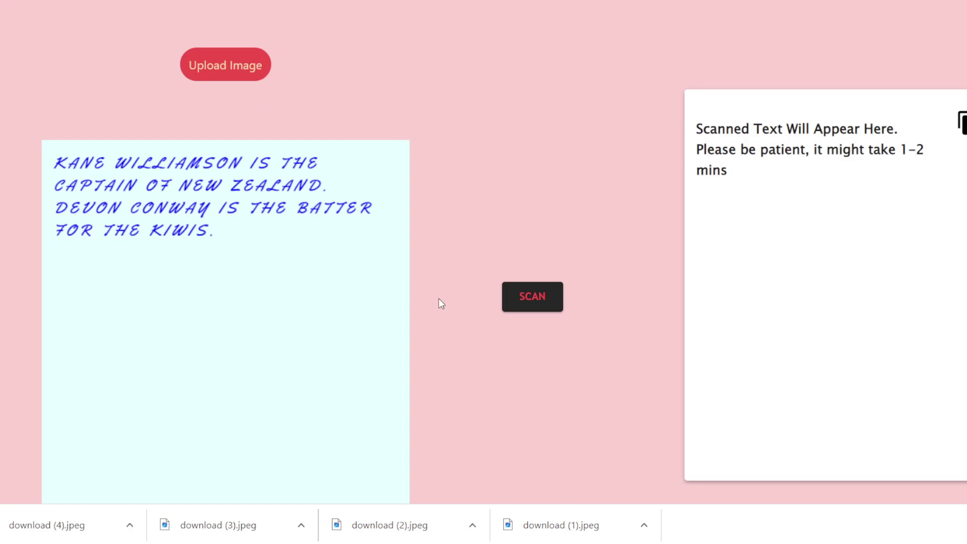
{"action": "left_click", "coordinate": [534, 301]}
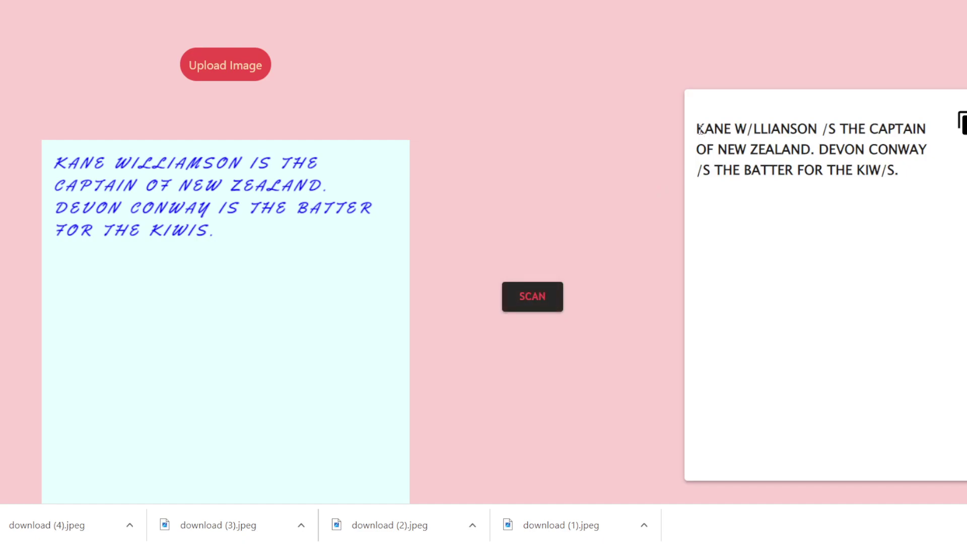
- Copy the recognised text, with its slash misreadings, to the clipboard
{"action": "left_click_drag", "start_coordinate": [700, 130], "coordinate": [914, 188]}
{"action": "left_click", "coordinate": [960, 132]}
{"action": "scroll", "coordinate": [611, 160], "scroll_direction": "up", "scroll_amount": 2}
{"action": "scroll", "coordinate": [119, 205], "scroll_direction": "down", "scroll_amount": 3}
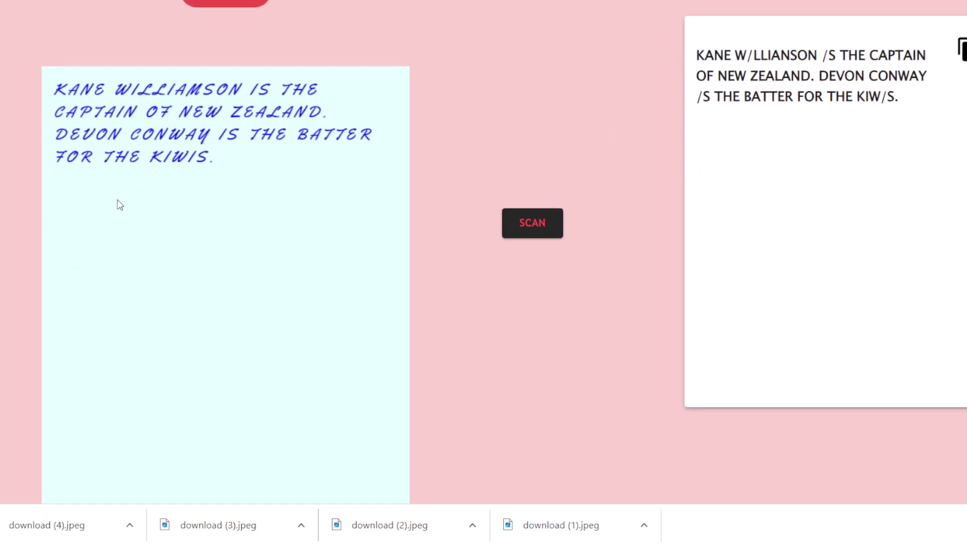
{"action": "scroll", "coordinate": [21, 124], "scroll_direction": "up", "scroll_amount": 2}
{"action": "scroll", "coordinate": [21, 124], "scroll_direction": "up", "scroll_amount": 1}
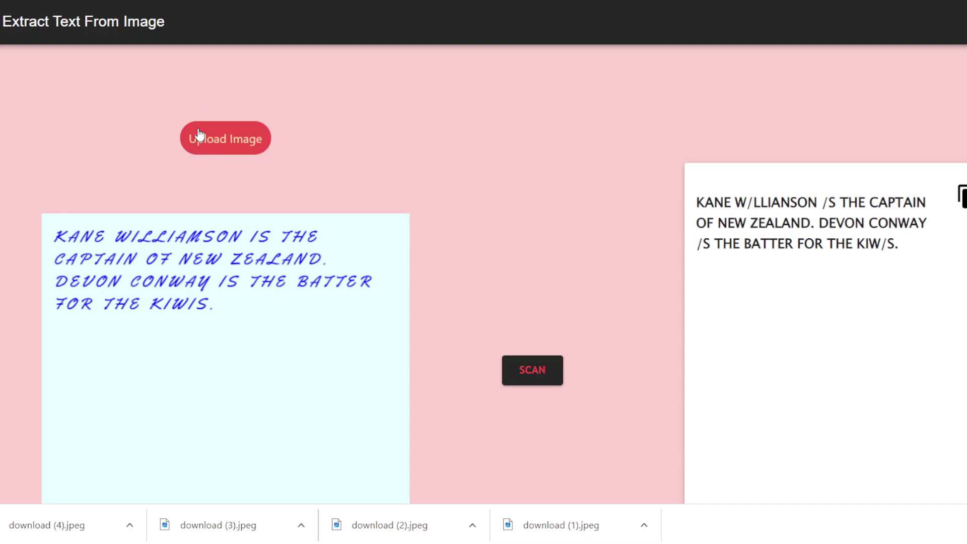
- Upload download (2), then swap in the lined-paper download (3) image and scan it
{"action": "left_click", "coordinate": [199, 135]}
{"action": "double_click", "coordinate": [151, 128]}
{"action": "left_click", "coordinate": [233, 138]}
{"action": "double_click", "coordinate": [183, 152]}
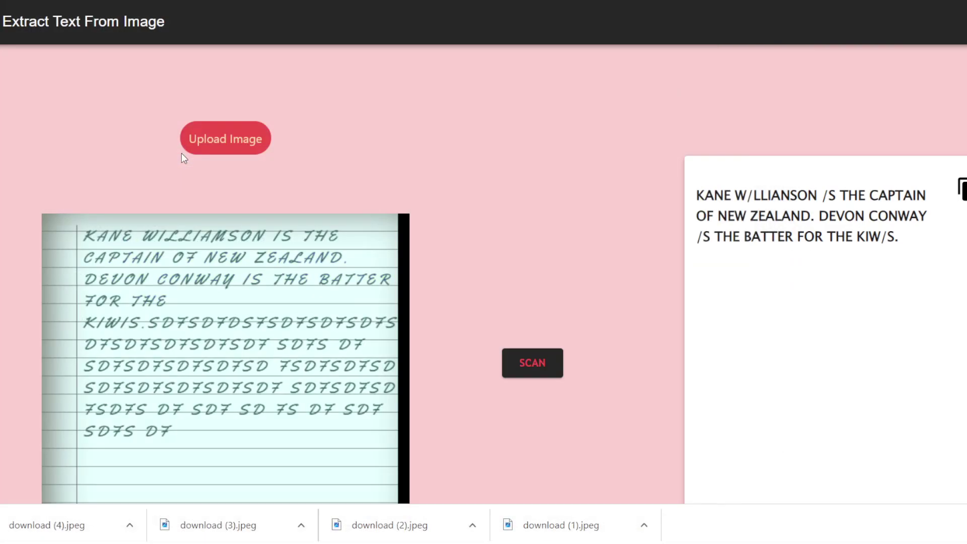
{"action": "scroll", "coordinate": [187, 191], "scroll_direction": "down", "scroll_amount": 2}
{"action": "scroll", "coordinate": [191, 227], "scroll_direction": "up", "scroll_amount": 1}
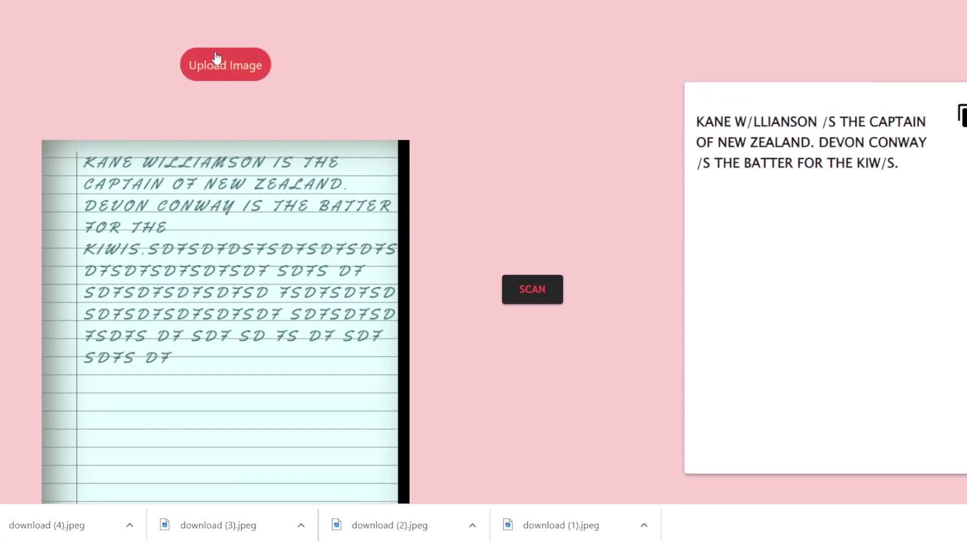
{"action": "left_click", "coordinate": [531, 292]}
{"action": "left_click_drag", "start_coordinate": [188, 367], "coordinate": [101, 198]}
{"action": "left_click_drag", "start_coordinate": [84, 160], "coordinate": [133, 227]}
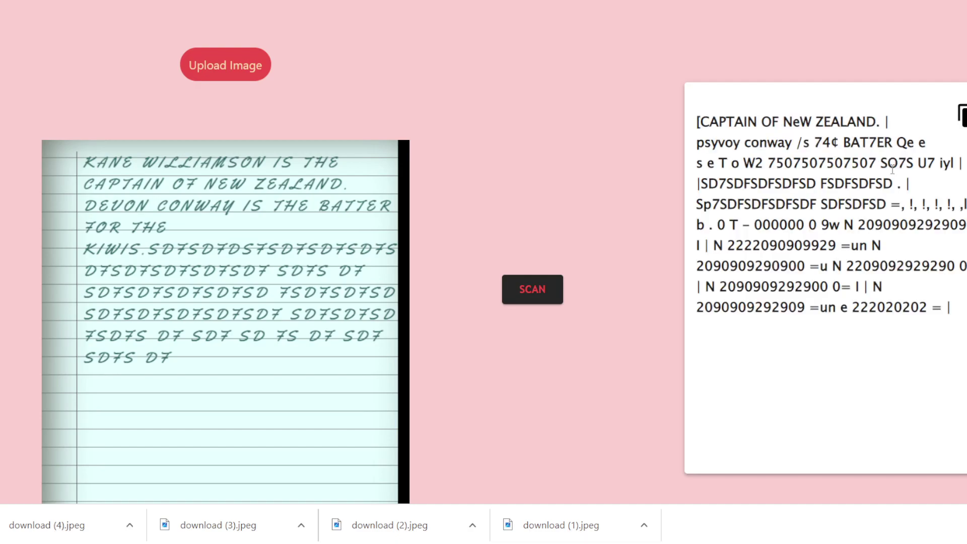
- Copy the garbled scan output to the clipboard and return home with Alt+Left
{"action": "left_click_drag", "start_coordinate": [963, 316], "coordinate": [700, 122]}
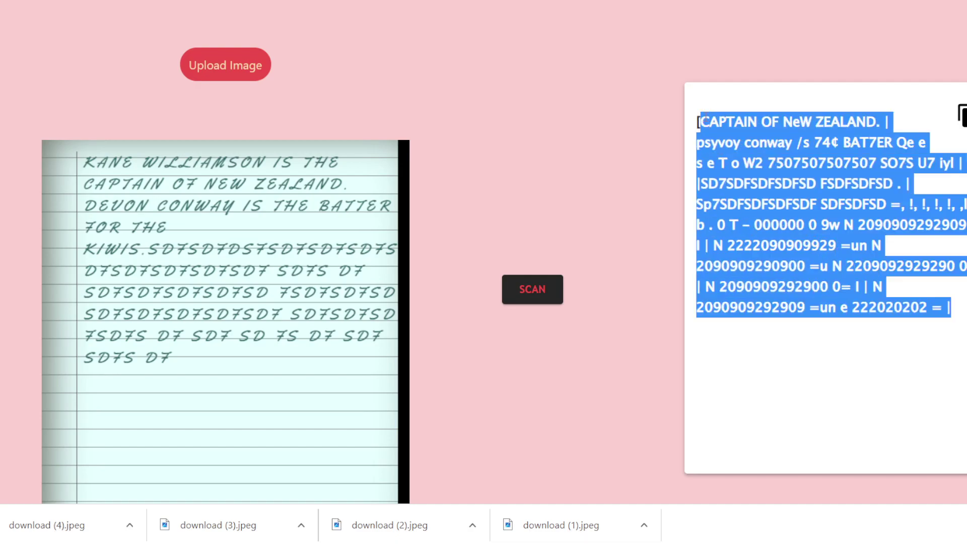
{"action": "left_click", "coordinate": [961, 116]}
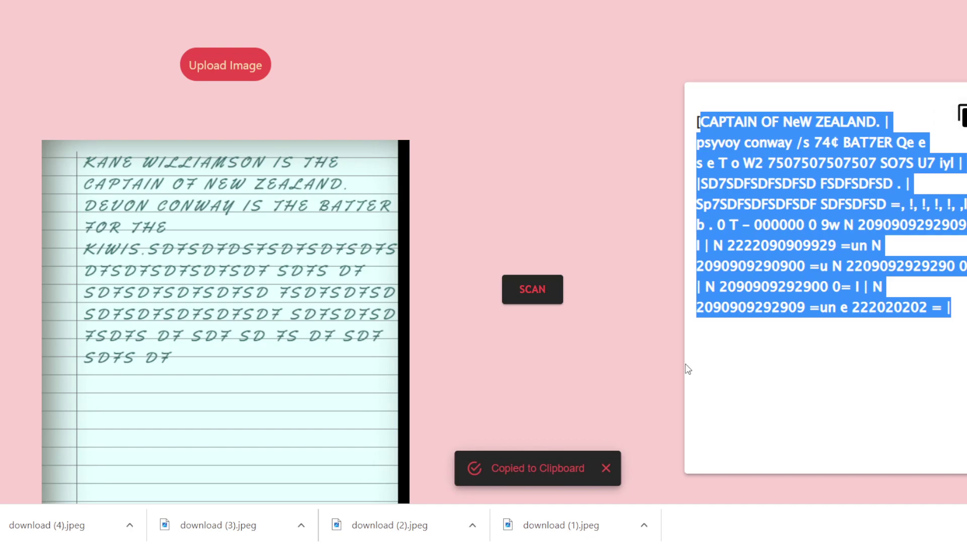
{"action": "scroll", "coordinate": [584, 302], "scroll_direction": "down", "scroll_amount": 3}
{"action": "scroll", "coordinate": [579, 297], "scroll_direction": "up", "scroll_amount": 5}
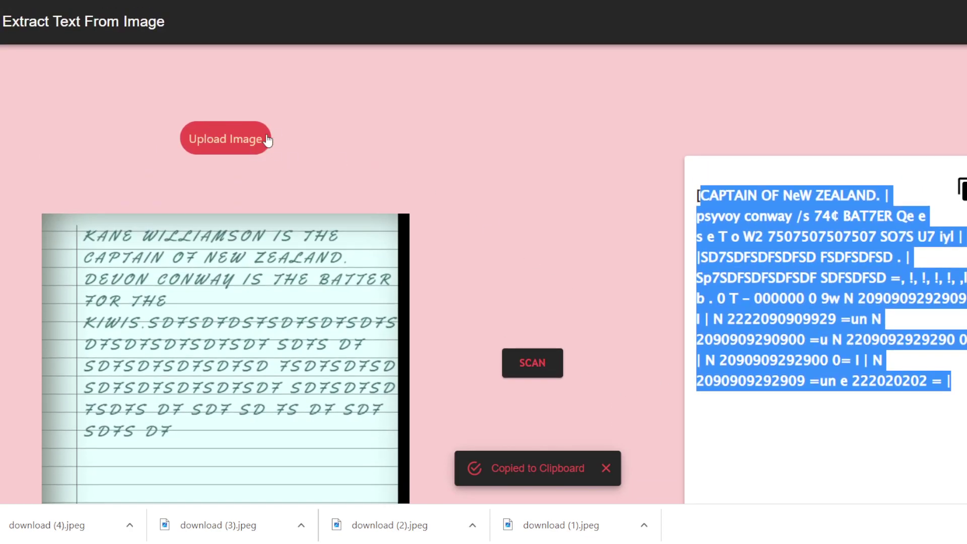
{"action": "key", "text": "alt+Left"}
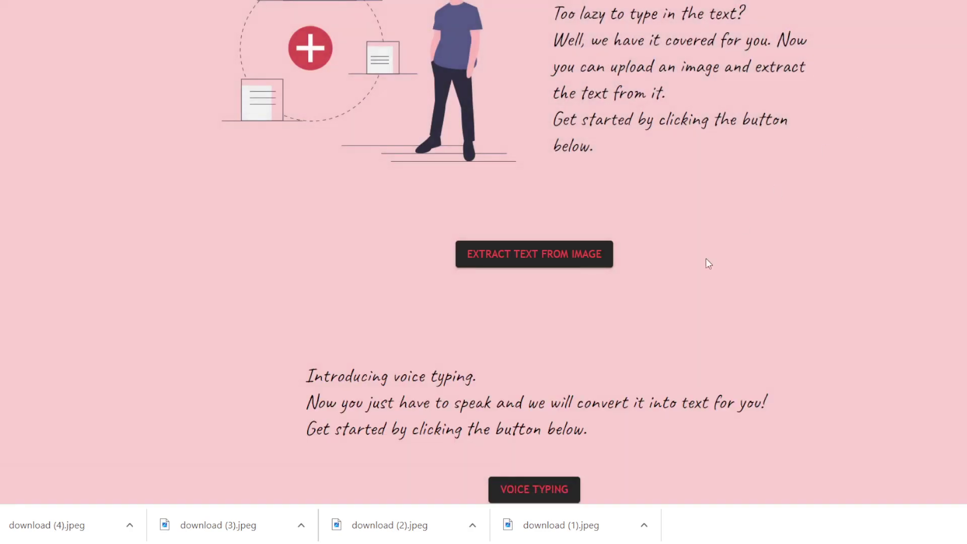